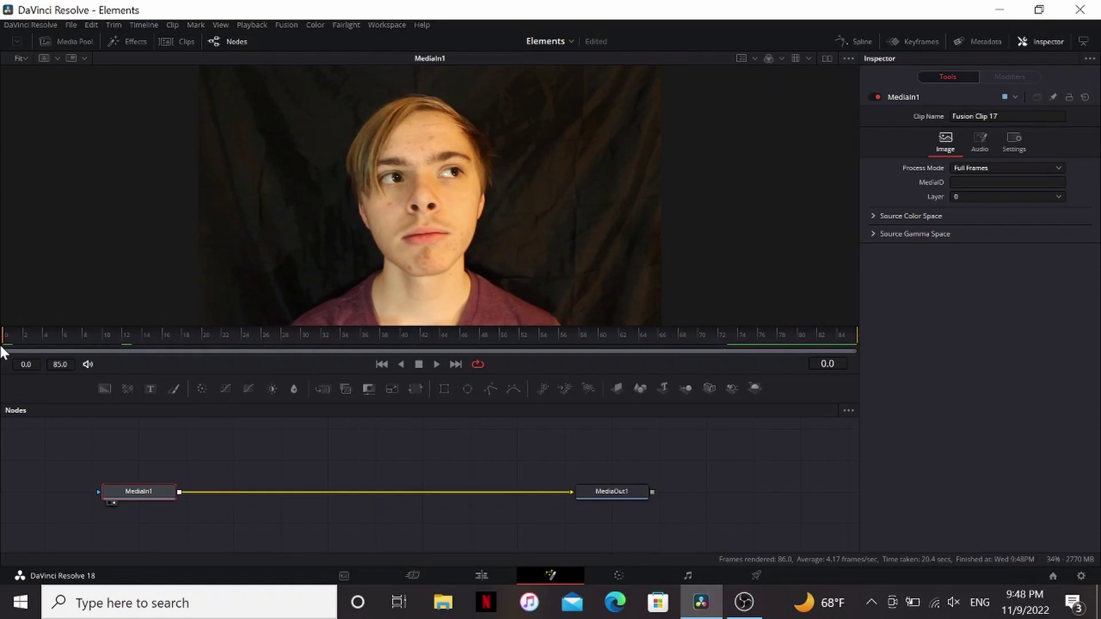
- Add a Tracker node after MediaIn1 and place its tracking pattern over the eyebrow at the start of the clip
{"action": "key", "text": "shift+space"}
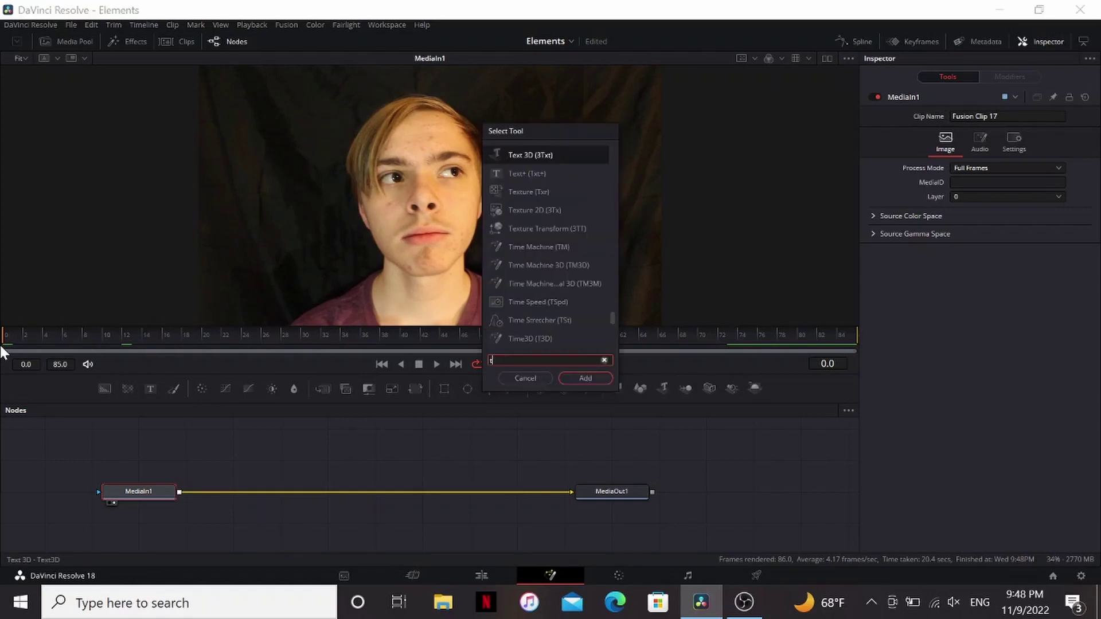
{"action": "type", "text": "track"}
{"action": "key", "text": "Return"}
{"action": "left_click_drag", "start_coordinate": [313, 131], "coordinate": [427, 150]}
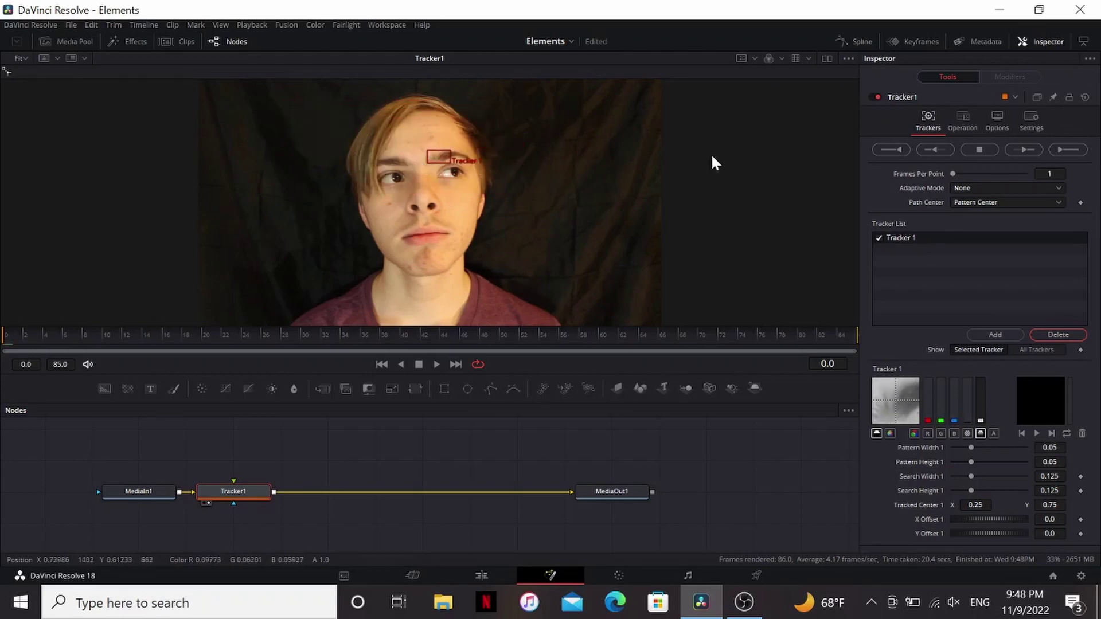
- Set the tracker's adaptive mode to Best match and track the eyebrow forward through the clip
{"action": "left_click", "coordinate": [973, 188]}
{"action": "left_click", "coordinate": [968, 229]}
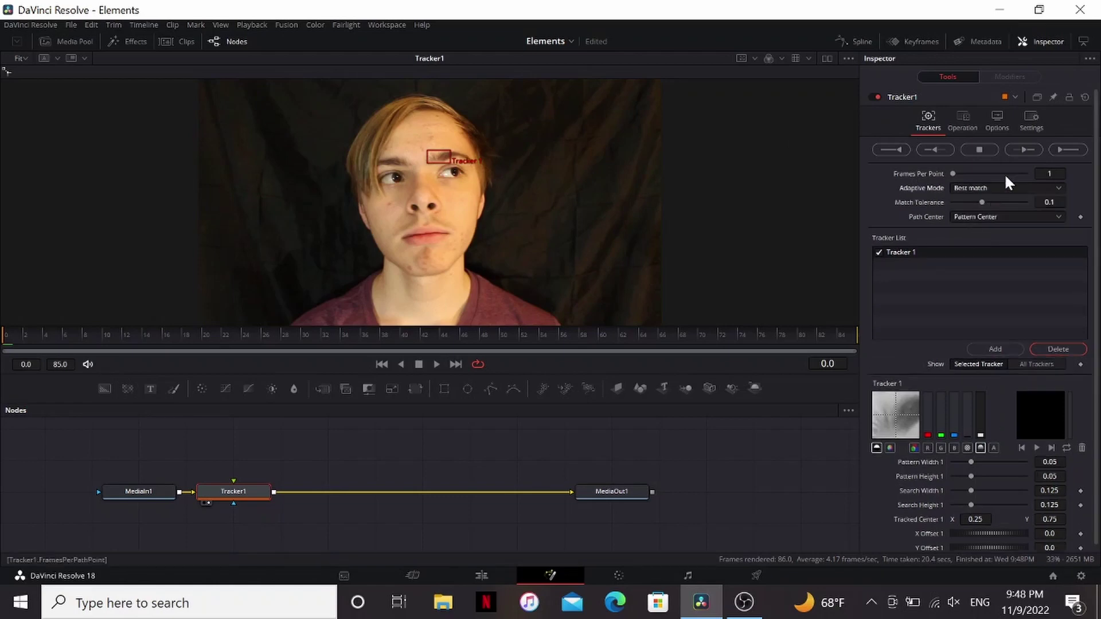
{"action": "left_click", "coordinate": [1025, 149]}
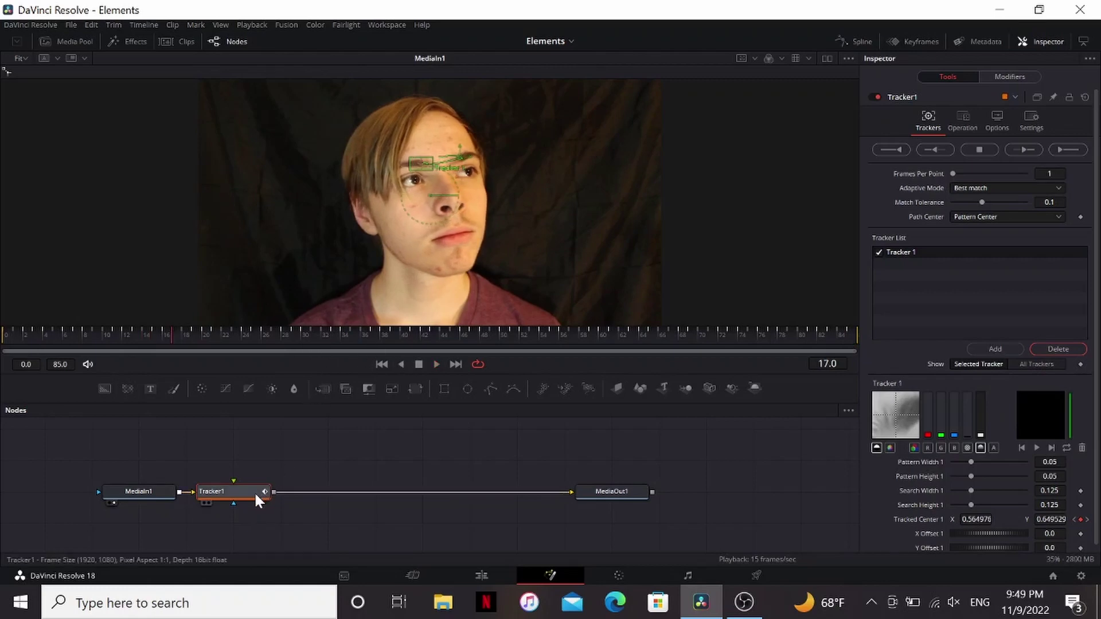
- Pull Tracker1 out of the node chain so it stands alone, and add a separate, unconnected Transform node
{"action": "left_click_drag", "start_coordinate": [253, 491], "coordinate": [148, 459]}
{"action": "left_click", "coordinate": [282, 452]}
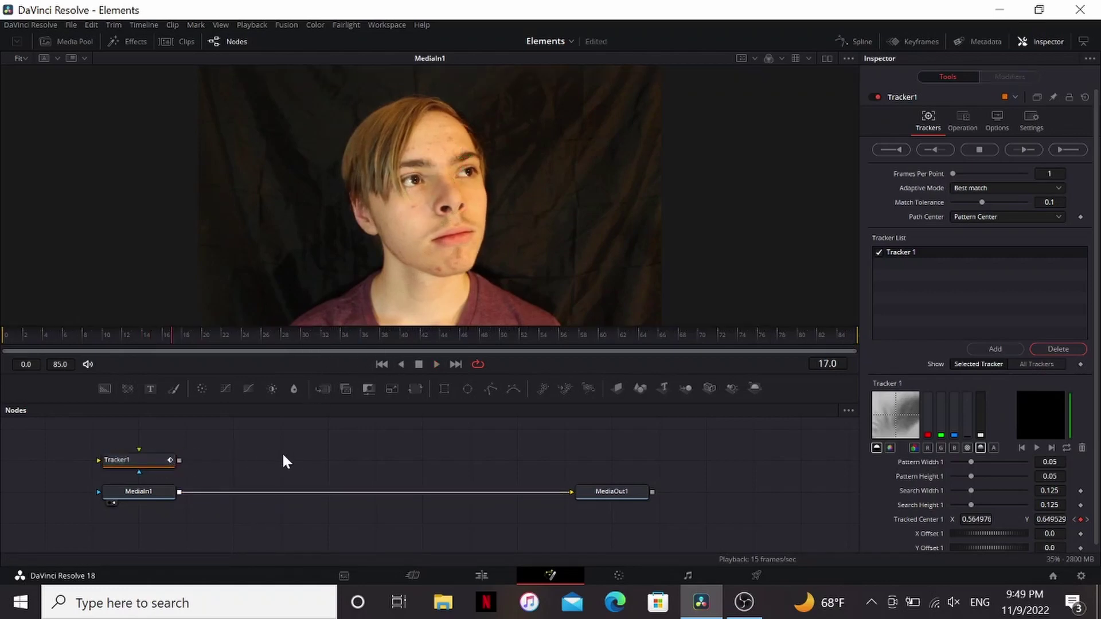
{"action": "type", "text": "transform"}
{"action": "key", "text": "Return"}
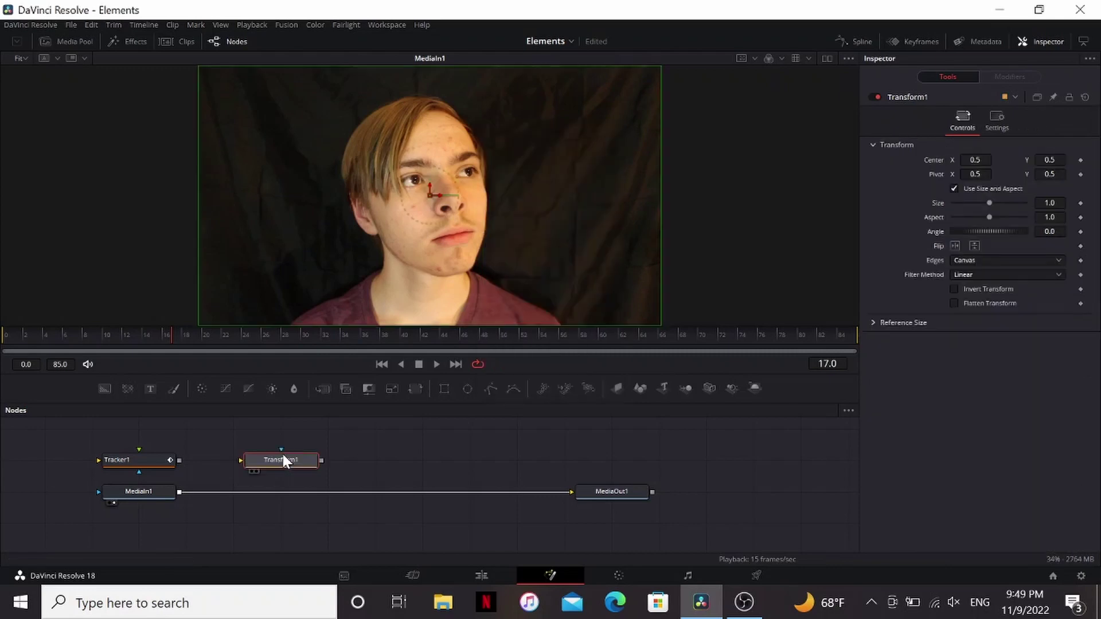
- Connect Transform1's Center to the Tracker1Tracker1Path position
{"action": "right_click", "coordinate": [940, 160]}
{"action": "mouse_move", "coordinate": [983, 220]}
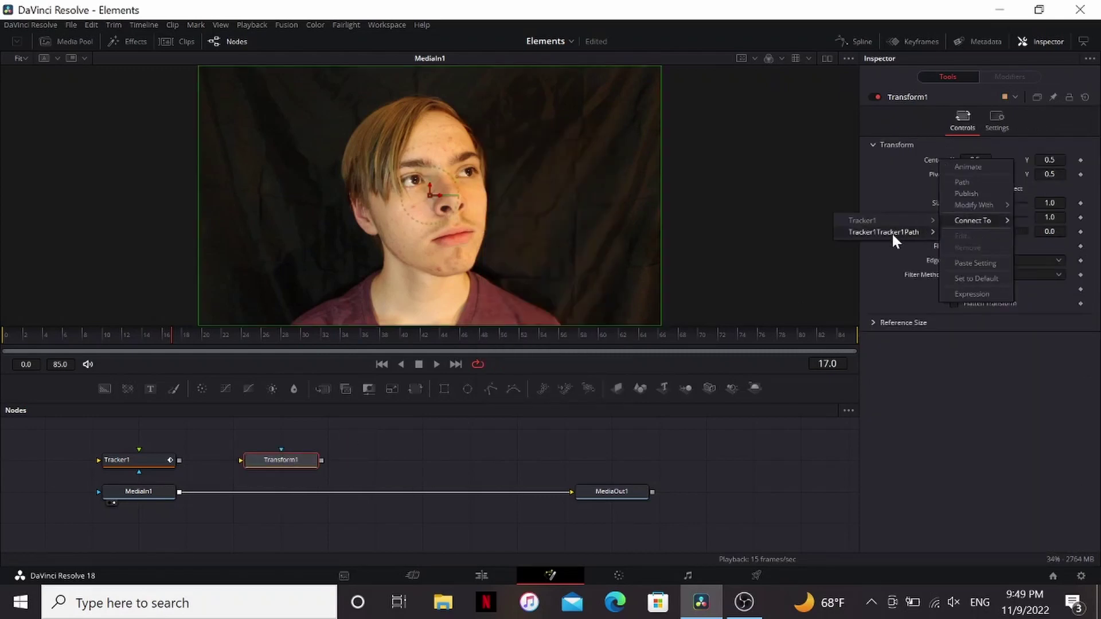
{"action": "mouse_move", "coordinate": [918, 233]}
{"action": "left_click", "coordinate": [964, 231]}
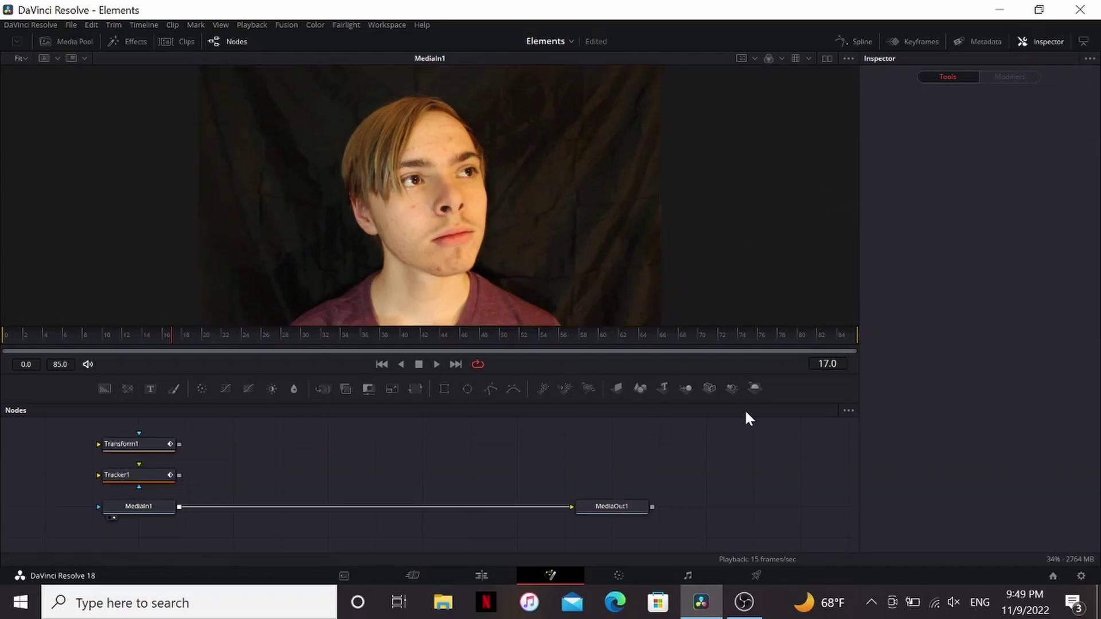
- Add an Image Plane 3D node fed by MediaIn1 and display it in the viewer
{"action": "left_click_drag", "start_coordinate": [621, 388], "coordinate": [376, 461]}
{"action": "left_click_drag", "start_coordinate": [180, 506], "coordinate": [376, 443]}
{"action": "key", "text": "1"}
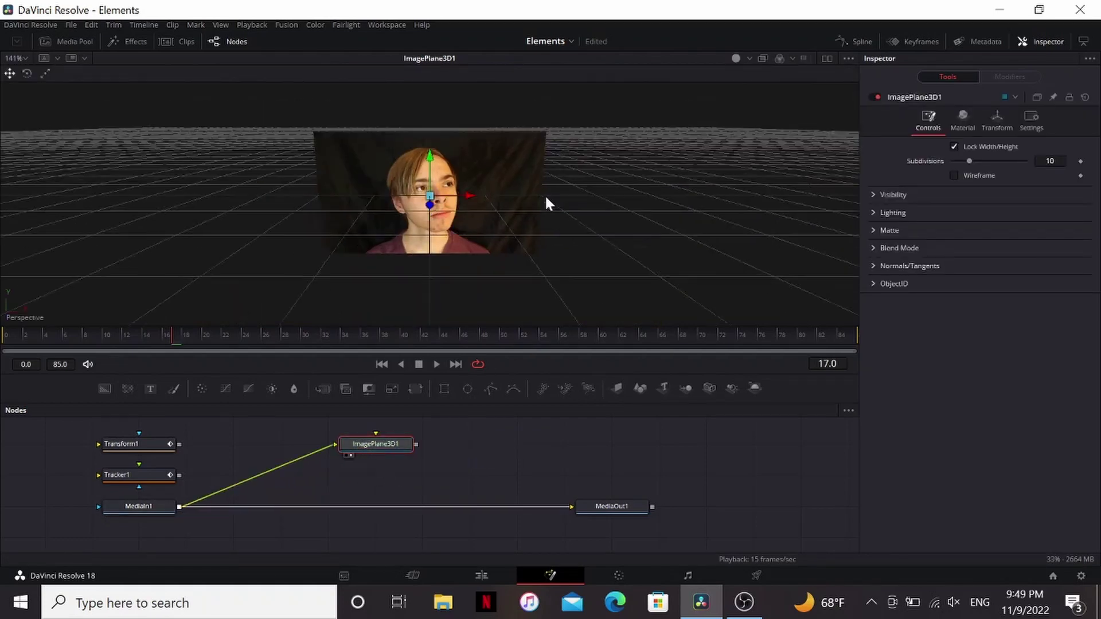
- Add a Camera 3D node joined to the image plane through a Merge 3D
{"action": "key", "text": "shift+space"}
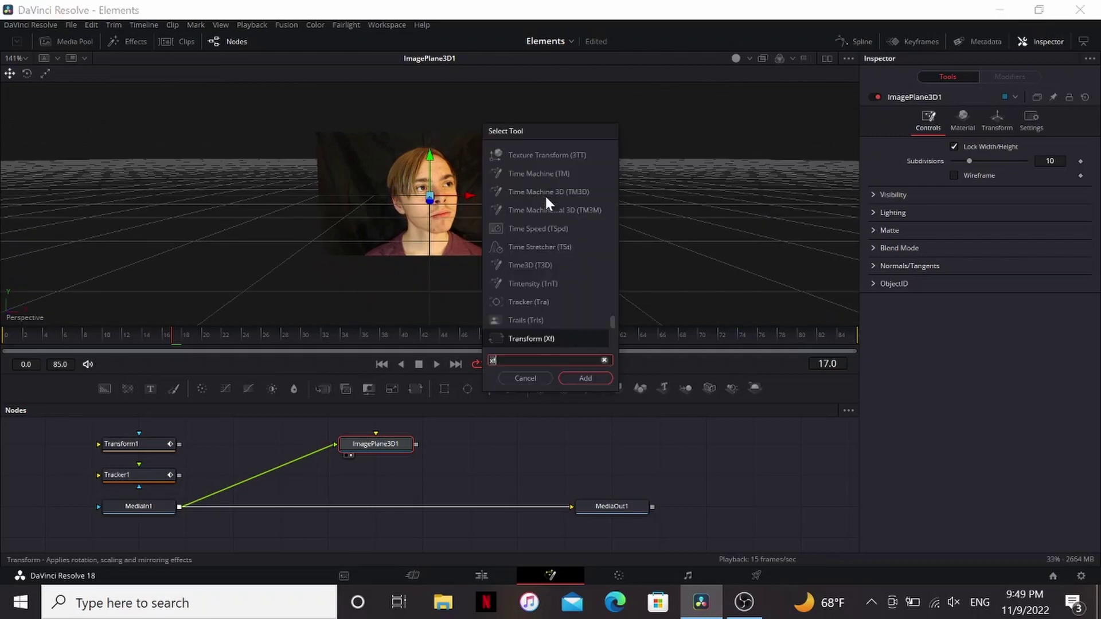
{"action": "type", "text": "cam"}
{"action": "key", "text": "Return"}
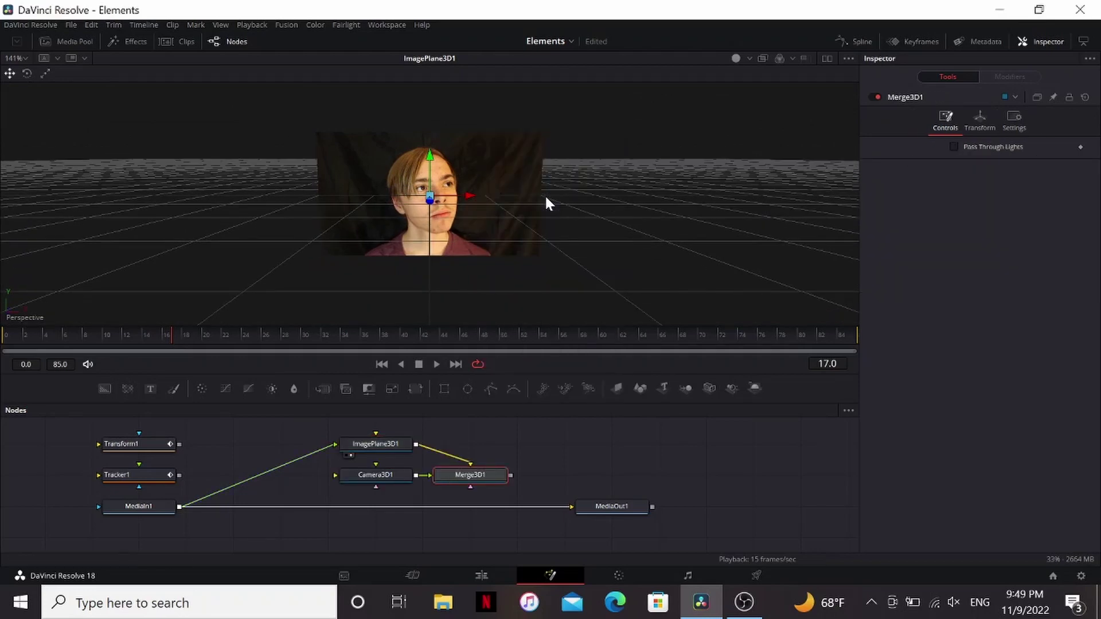
- Add a Renderer 3D after Merge3D1 and merge its output over MediaIn1
{"action": "key", "text": "shift+space"}
{"action": "type", "text": "ren"}
{"action": "key", "text": "Return"}
{"action": "left_click_drag", "start_coordinate": [605, 444], "coordinate": [180, 508]}
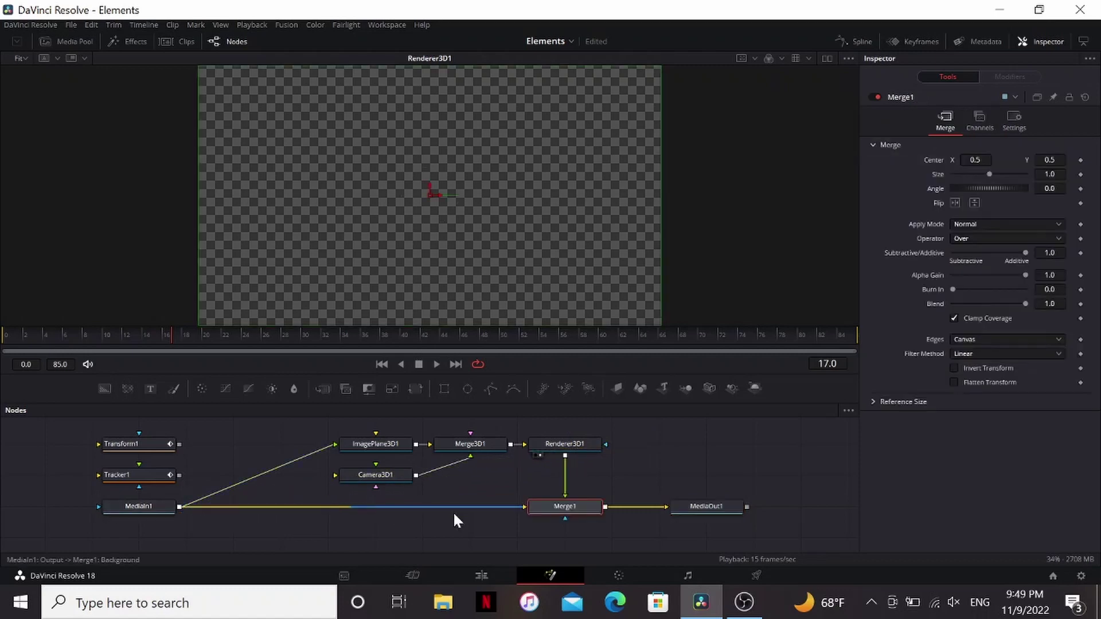
- View Merge1 and set its Apply Mode to Difference
{"action": "key", "text": "1"}
{"action": "left_click", "coordinate": [975, 224]}
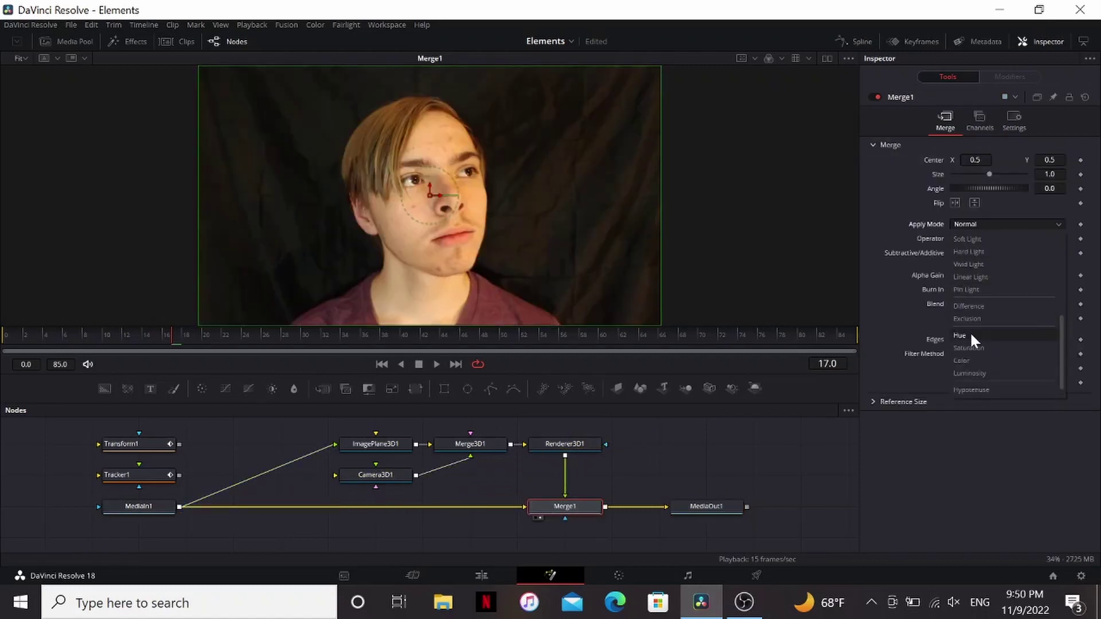
{"action": "left_click", "coordinate": [969, 303]}
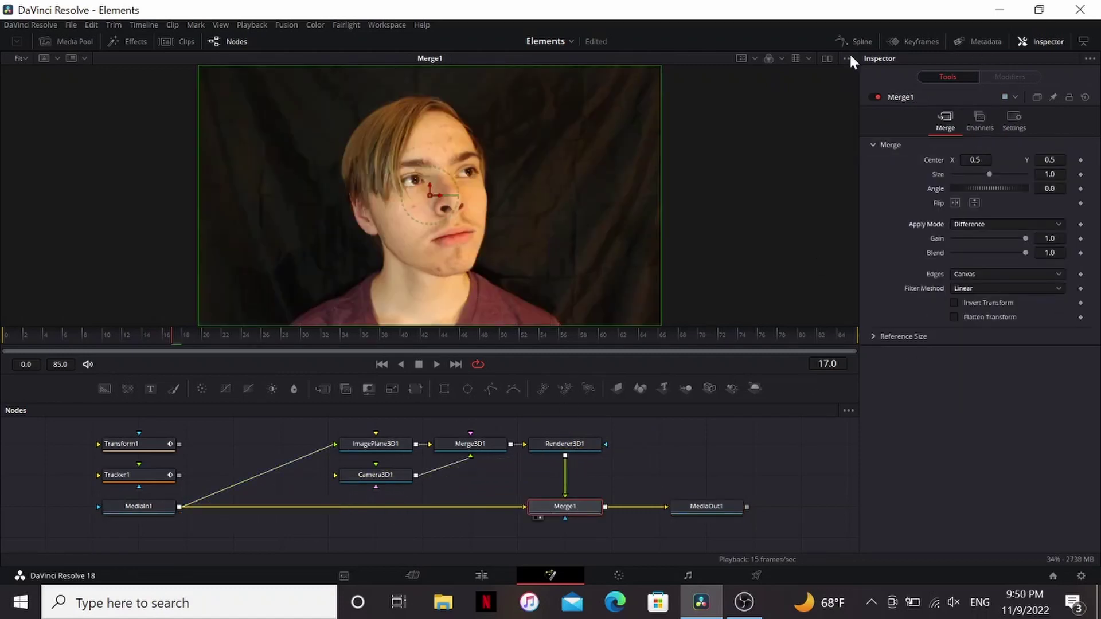
- Show Merge3D1 in a second viewer and move the camera back until the image plane lines up with the original footage
{"action": "left_click", "coordinate": [826, 58]}
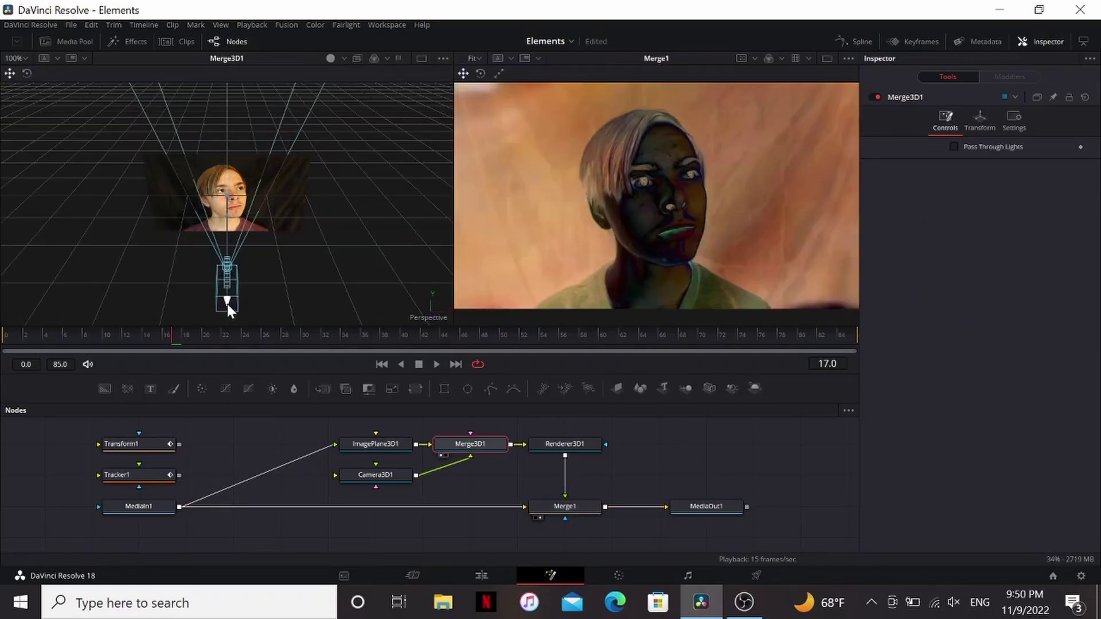
{"action": "left_click_drag", "start_coordinate": [228, 309], "coordinate": [225, 328]}
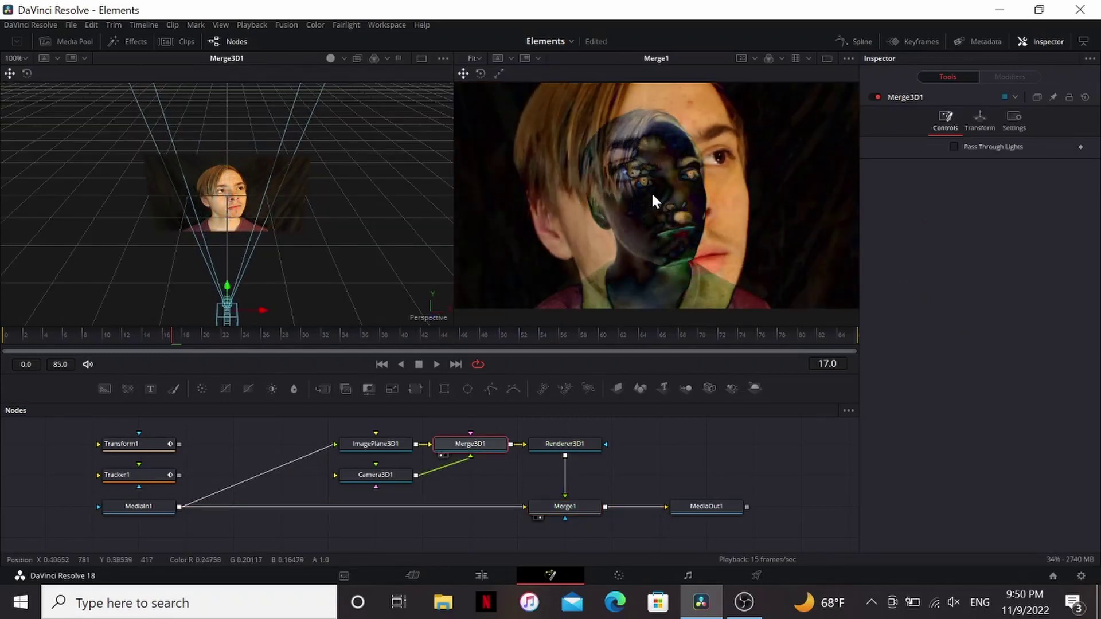
{"action": "scroll", "coordinate": [346, 229], "scroll_direction": "down", "scroll_amount": 5}
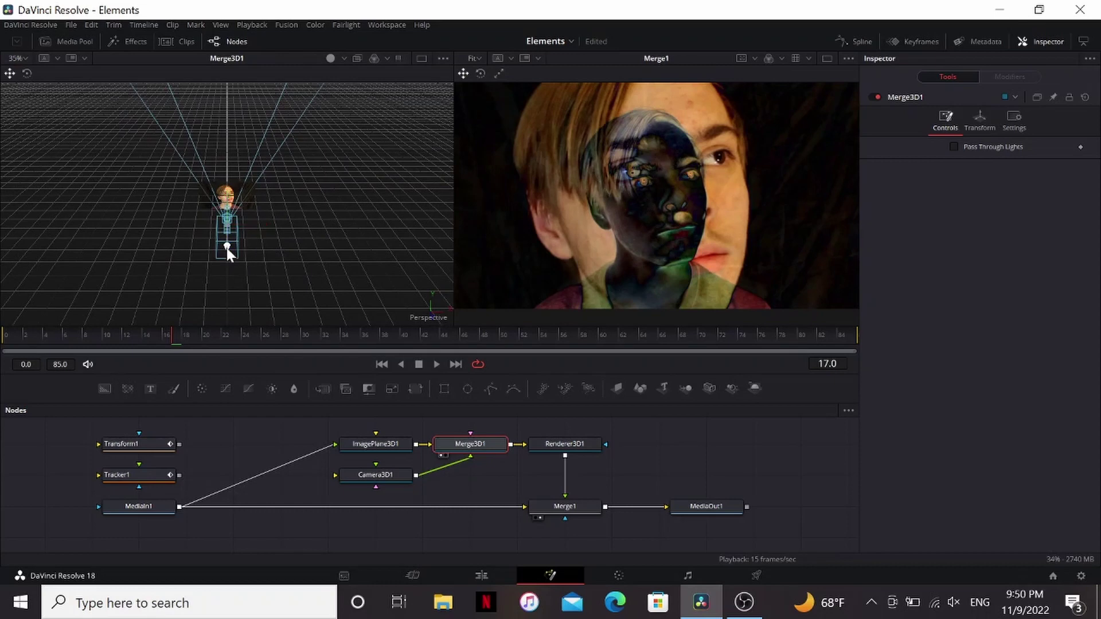
{"action": "left_click_drag", "start_coordinate": [226, 248], "coordinate": [229, 271]}
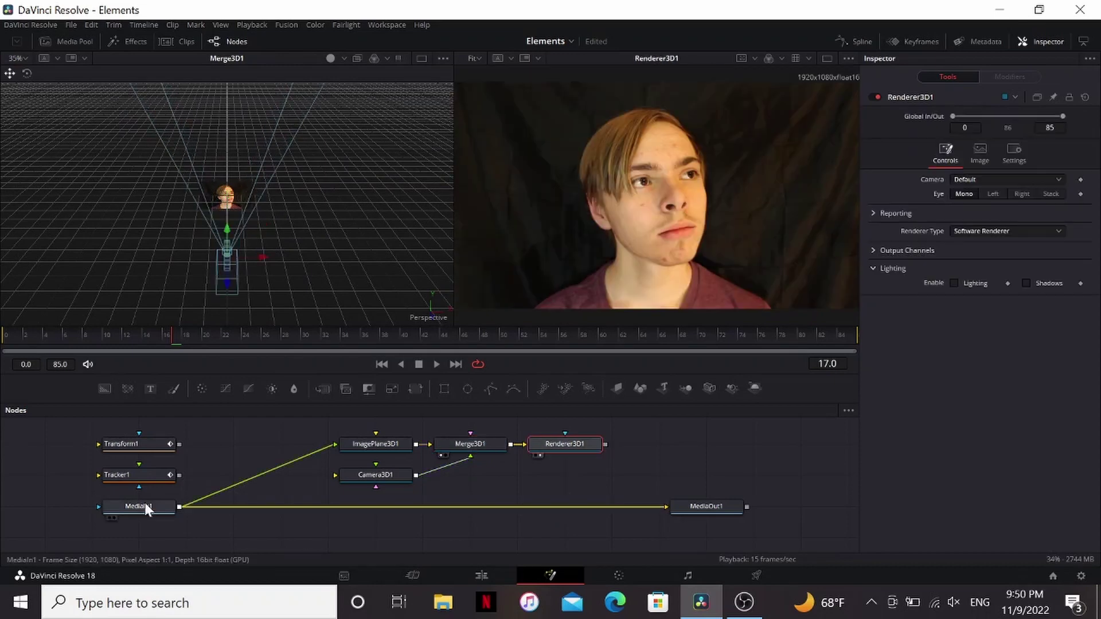
- Compare the render with MediaIn1, and set a Merge3D1 viewer to look through Camera3D1
{"action": "left_click", "coordinate": [145, 504]}
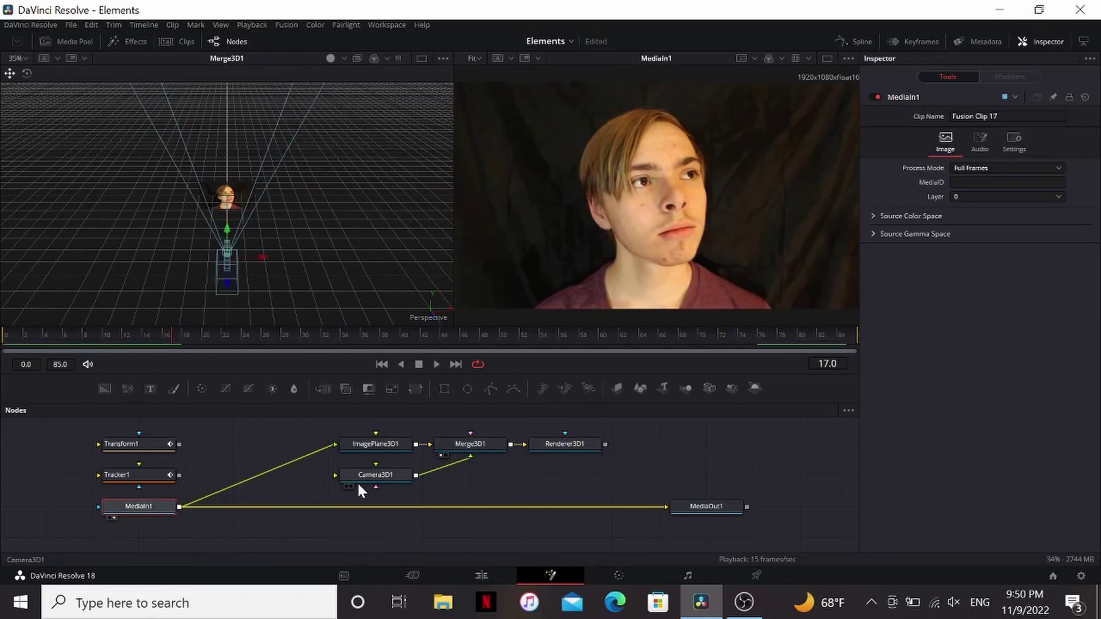
{"action": "right_click", "coordinate": [424, 315]}
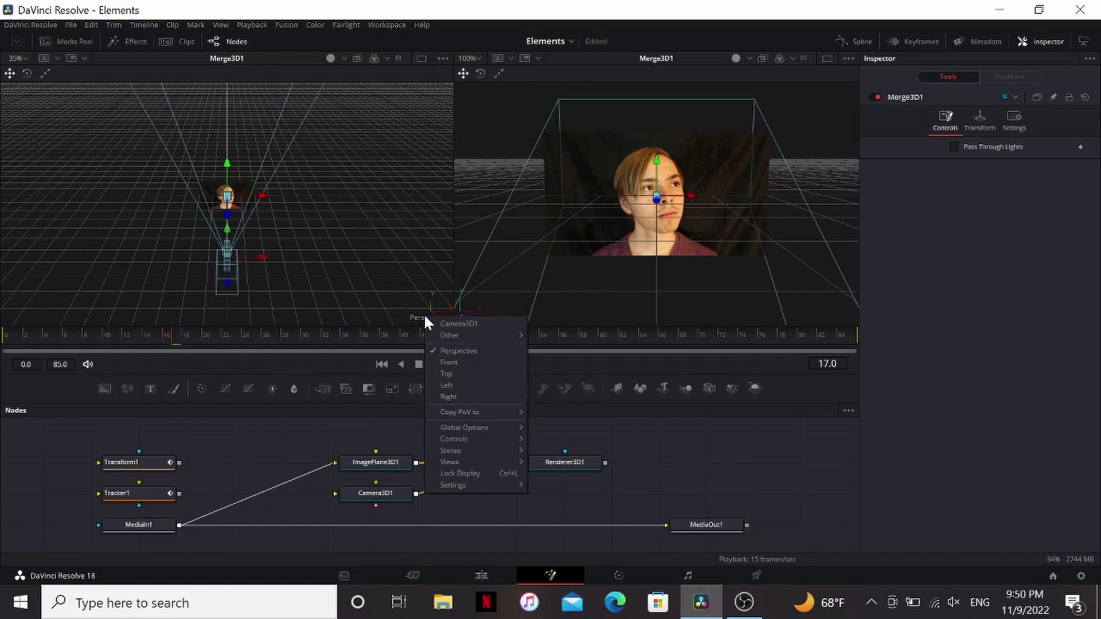
{"action": "left_click", "coordinate": [460, 322]}
- Connect a Transform 3D node to Merge3D1 and enable its Use Target option
{"action": "scroll", "coordinate": [628, 466], "scroll_direction": "up", "scroll_amount": 1}
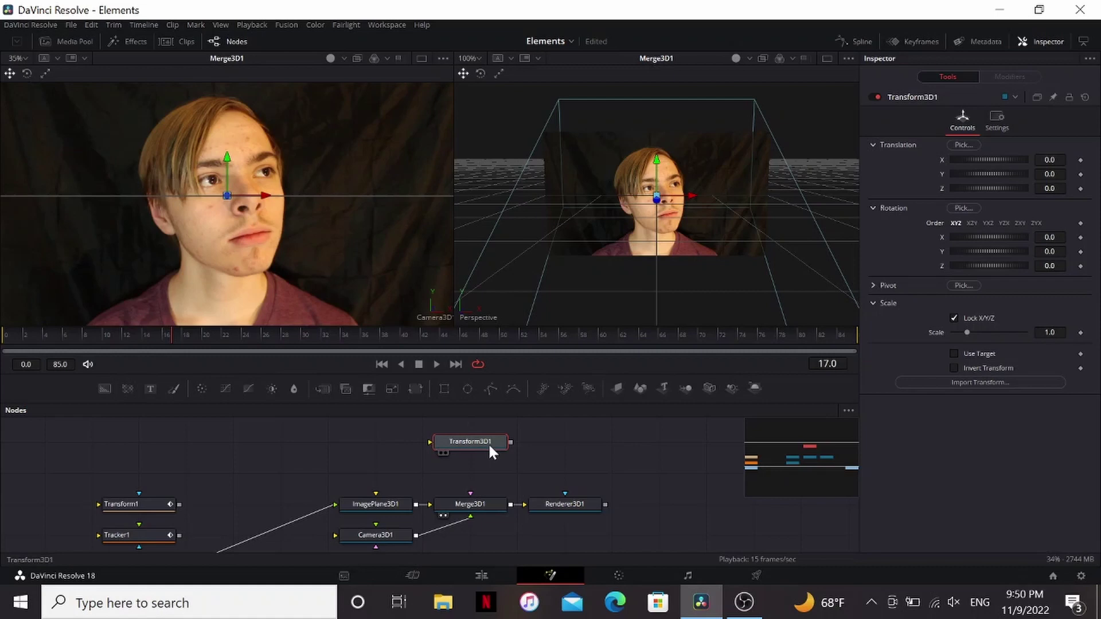
{"action": "left_click_drag", "start_coordinate": [489, 445], "coordinate": [496, 510]}
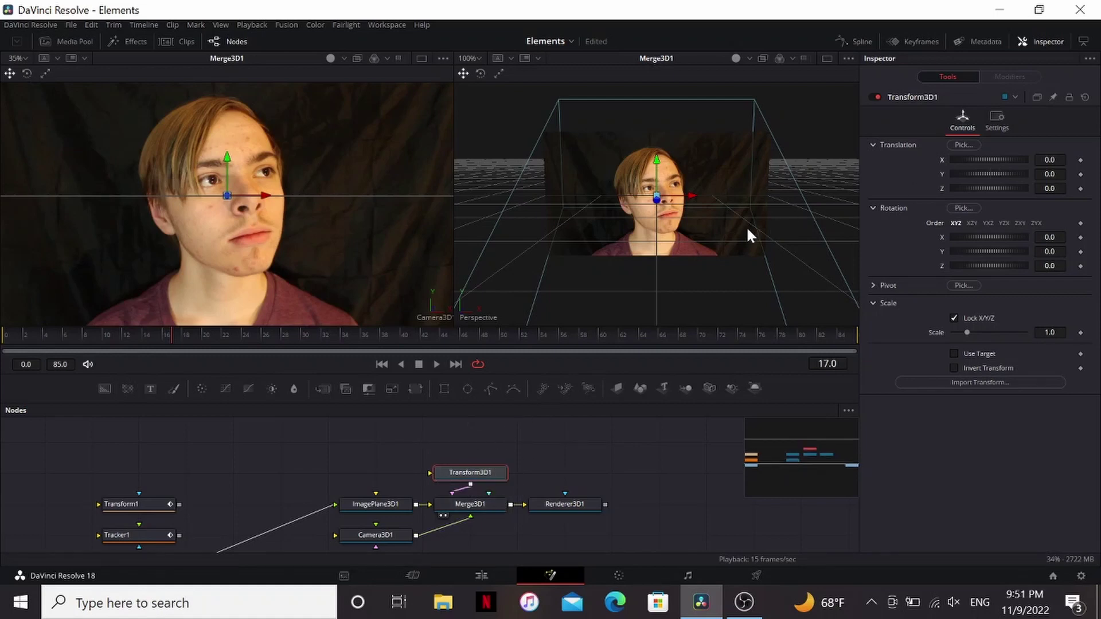
{"action": "left_click_drag", "start_coordinate": [748, 228], "coordinate": [729, 229]}
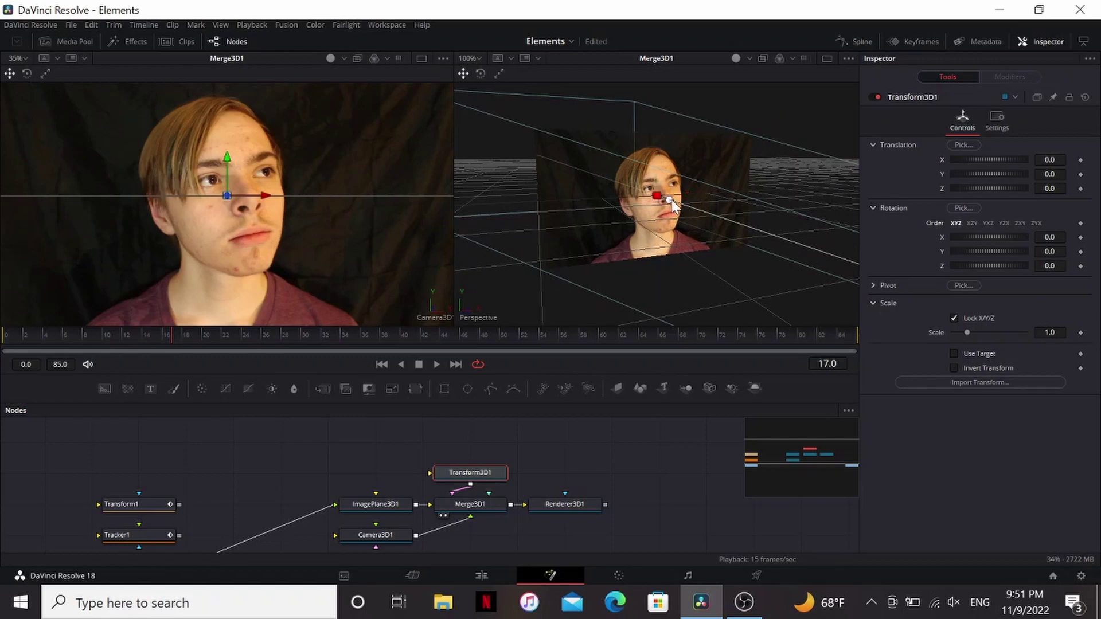
{"action": "mouse_move", "coordinate": [669, 199]}
{"action": "left_mouse_down"}
{"action": "mouse_move", "coordinate": [702, 210]}
{"action": "mouse_move", "coordinate": [661, 196]}
{"action": "left_mouse_up"}
{"action": "key", "text": "ctrl+z"}
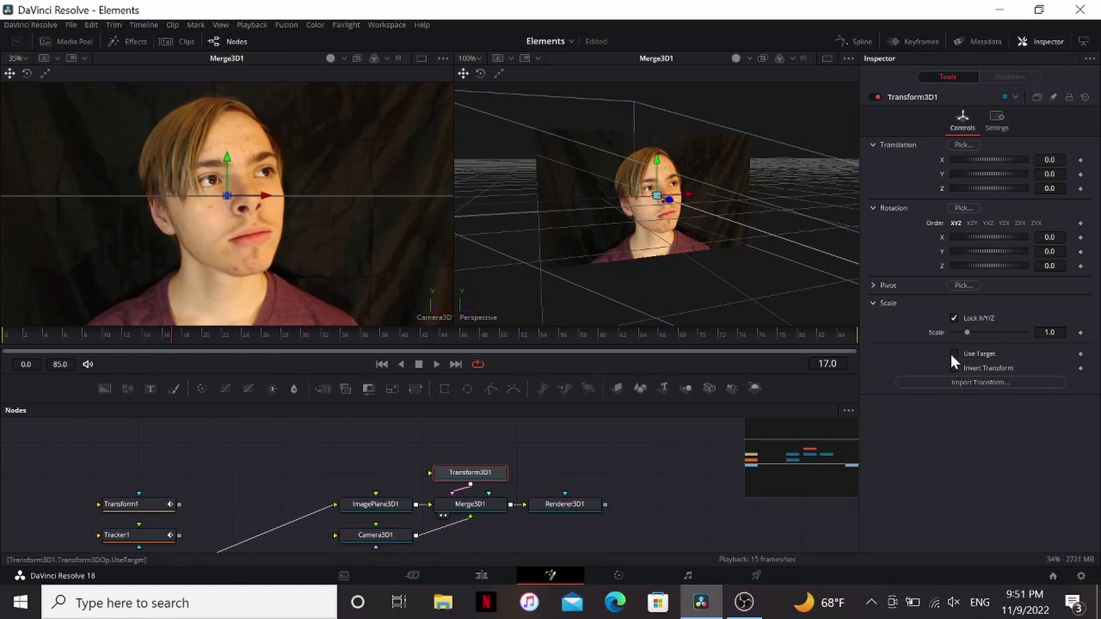
{"action": "left_click", "coordinate": [953, 353]}
- Try shifting Transform3D1's target along Z and dragging it around in the perspective view
{"action": "left_click_drag", "start_coordinate": [989, 417], "coordinate": [1013, 417]}
{"action": "left_click_drag", "start_coordinate": [714, 211], "coordinate": [801, 130]}
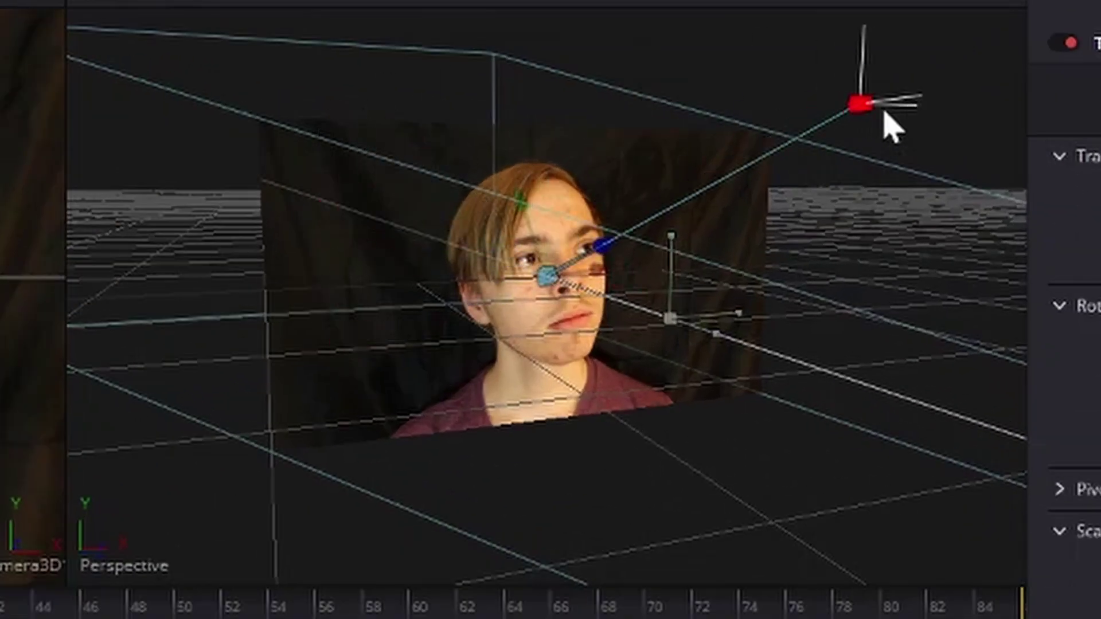
{"action": "left_click_drag", "start_coordinate": [886, 118], "coordinate": [803, 270]}
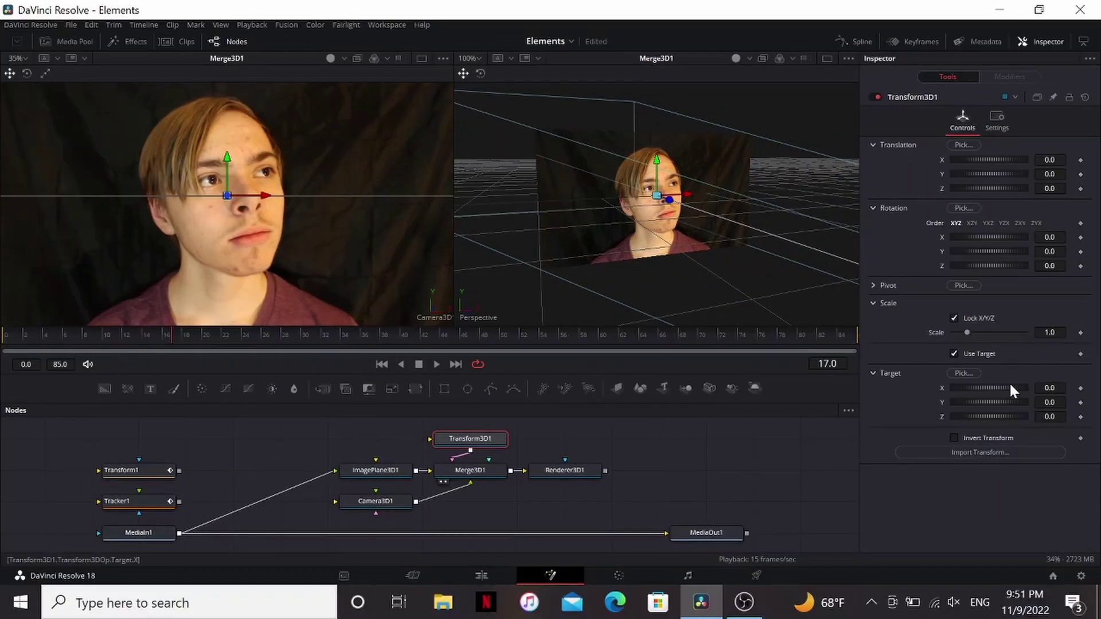
- Pin Transform1's controls in the Inspector and show Transform3D1's controls alongside them
{"action": "left_click", "coordinate": [150, 468]}
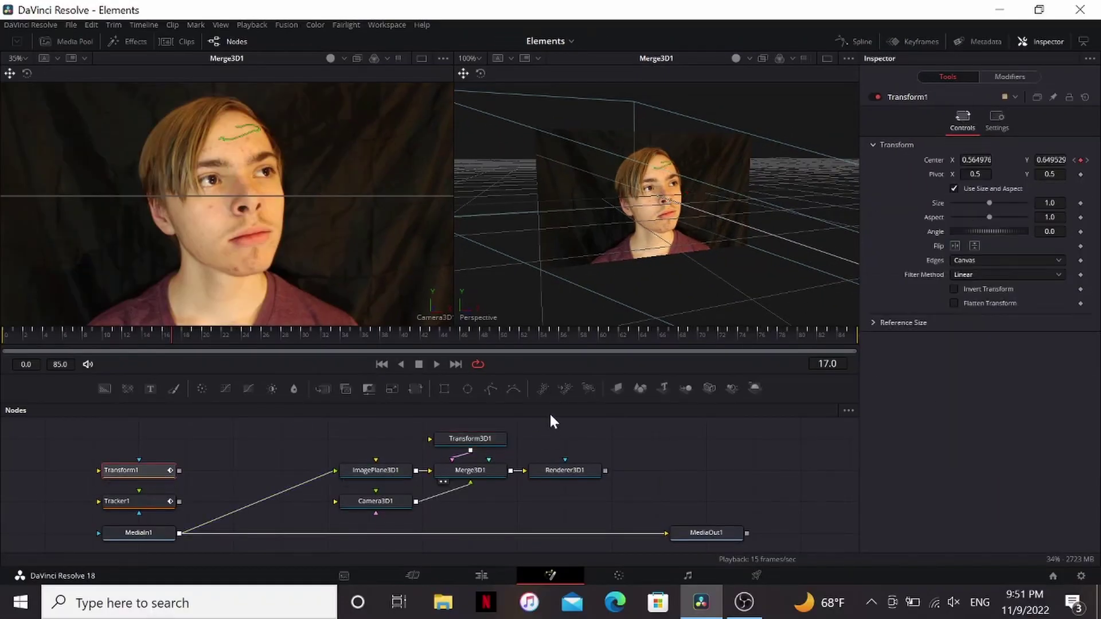
{"action": "left_click", "coordinate": [1053, 97]}
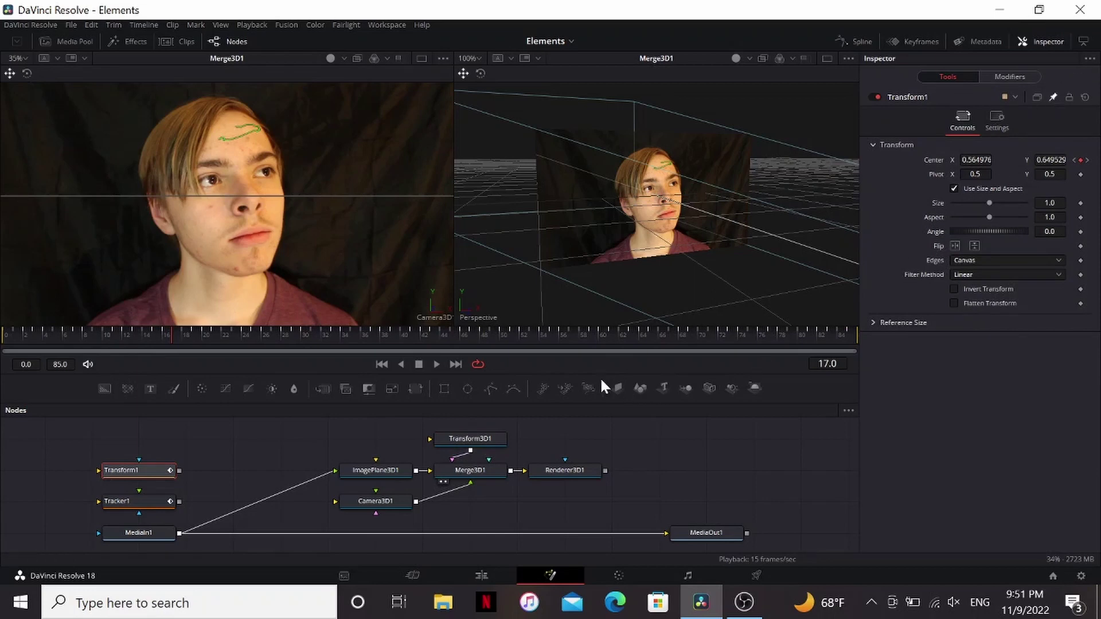
{"action": "left_click", "coordinate": [491, 440]}
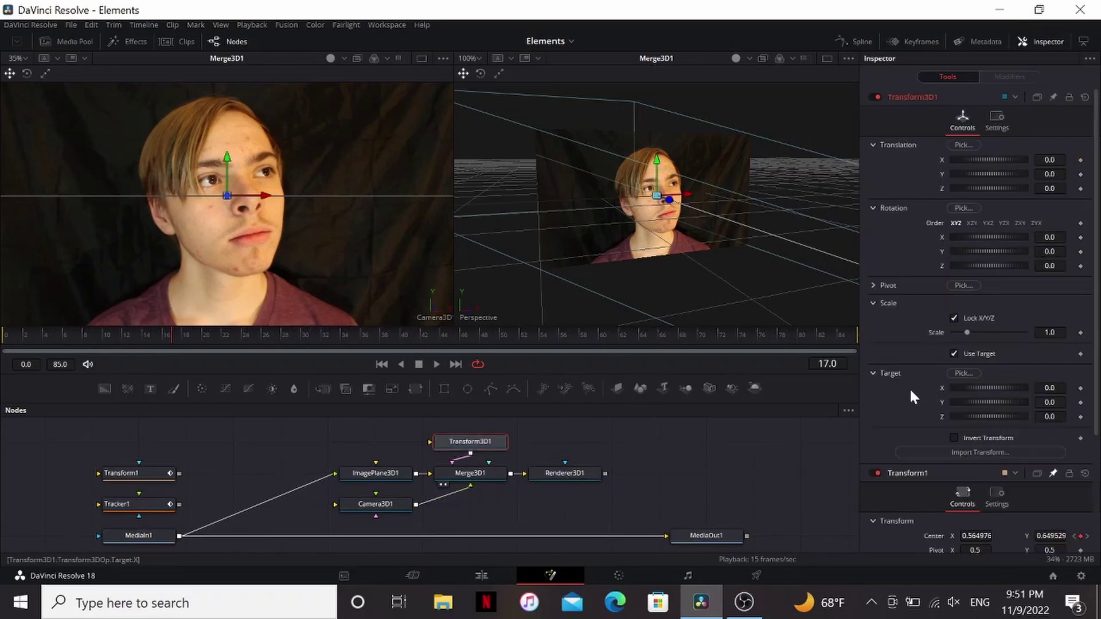
- Add expressions to Transform3D1's Target X and Y and link the X expression to Transform1.Center
{"action": "scroll", "coordinate": [917, 384], "scroll_direction": "down", "scroll_amount": 5}
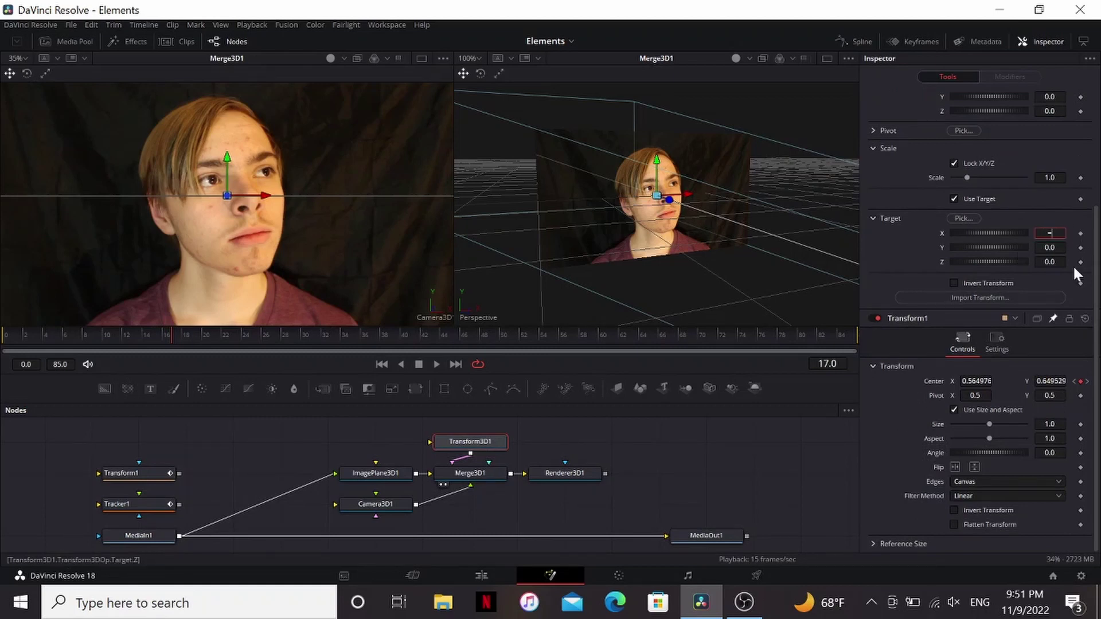
{"action": "key", "text": "Tab"}
{"action": "key", "text": "Return"}
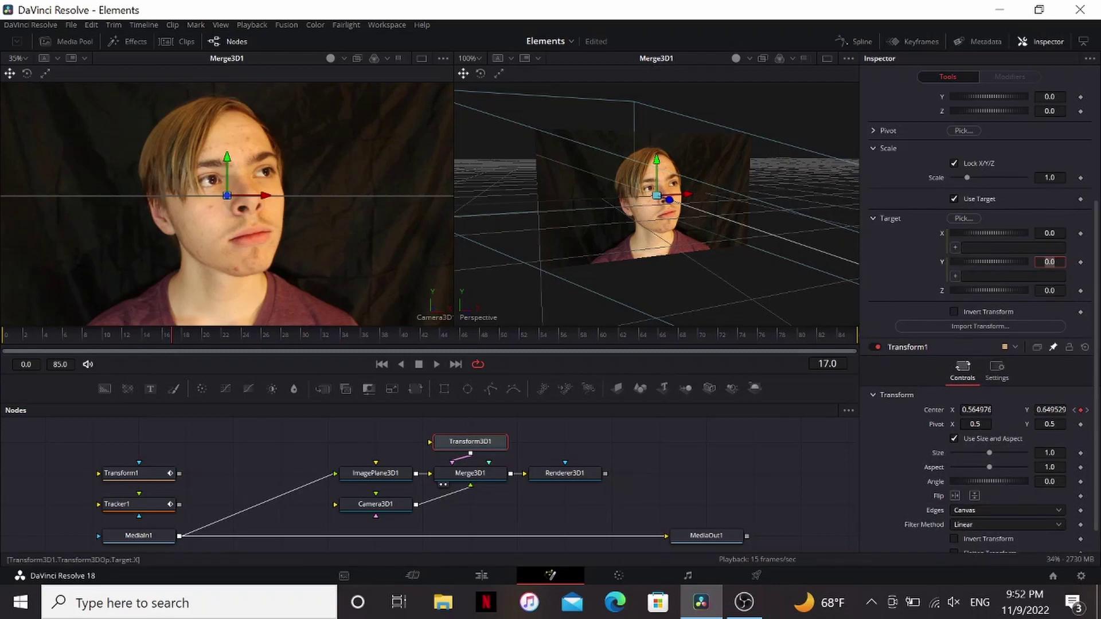
{"action": "left_click_drag", "start_coordinate": [955, 247], "coordinate": [934, 408]}
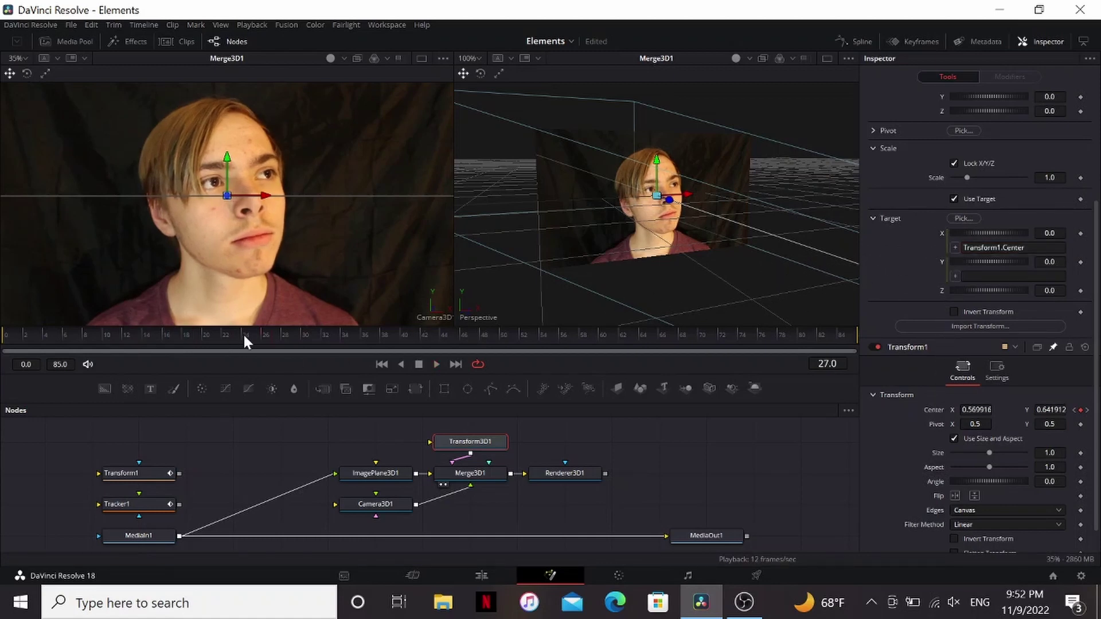
- Set the Target X expression to Transform1.Center.X and Target Y to Transform1.Center.Y, and return the playhead to frame 0
{"action": "left_click_drag", "start_coordinate": [243, 336], "coordinate": [2, 351]}
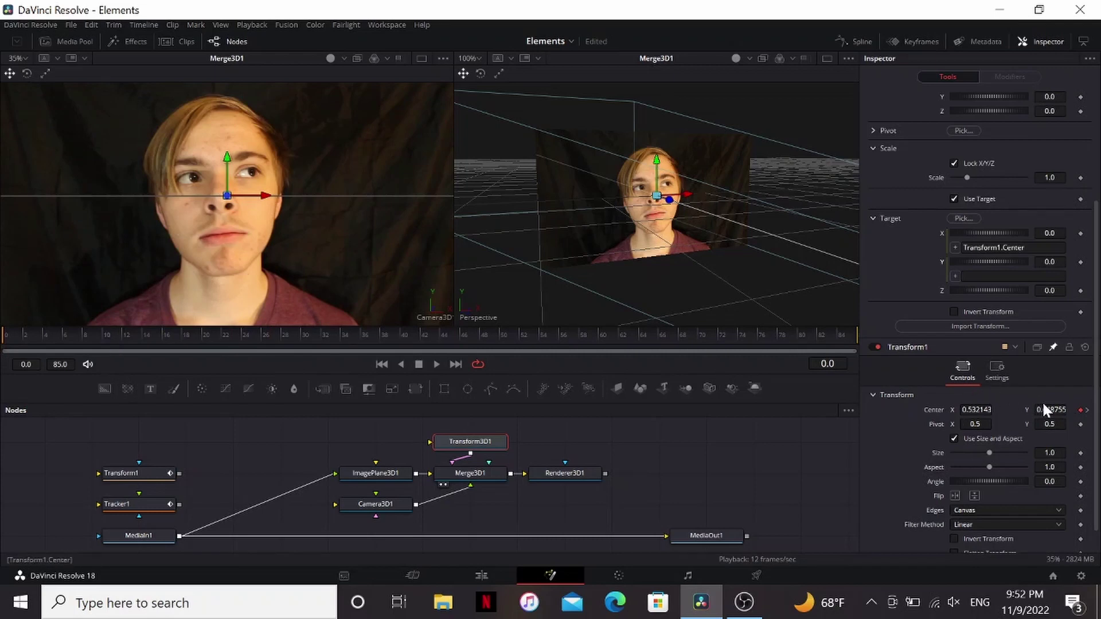
{"action": "left_click", "coordinate": [1026, 247]}
{"action": "type", "text": ".X"}
{"action": "key", "text": "Return"}
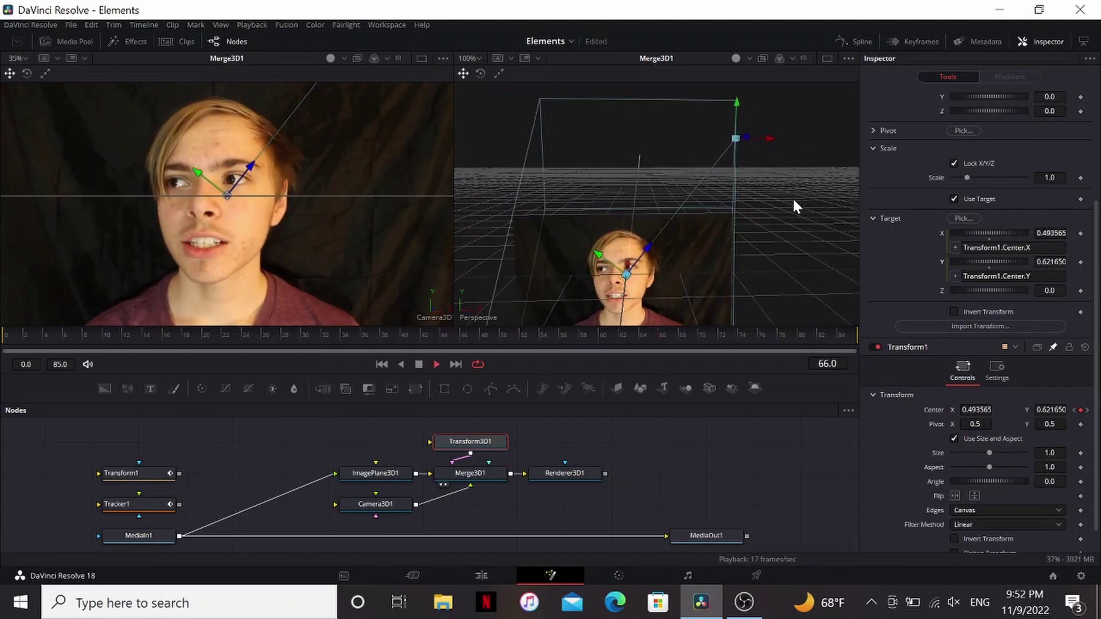
{"action": "left_click_drag", "start_coordinate": [666, 341], "coordinate": [1, 379]}
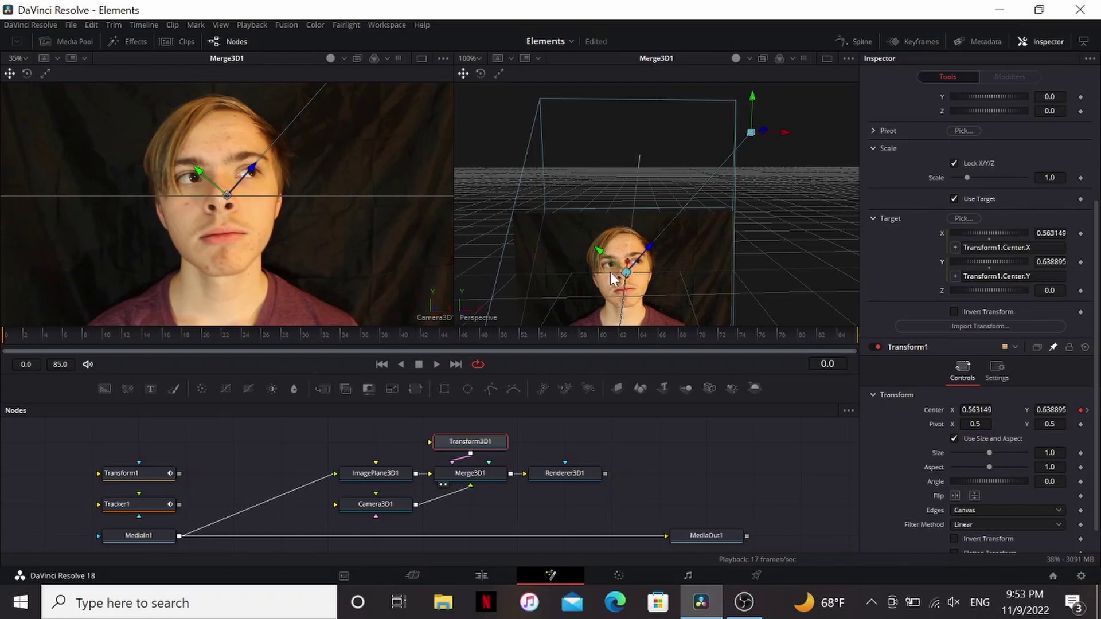
- Set Transform3D1's Target expressions to Transform1.Center.X-.5 and Transform1.Center.Y-.5, and play the clip to check the target
{"action": "left_click", "coordinate": [1032, 248]}
{"action": "type", "text": "-.5"}
{"action": "key", "text": "Return"}
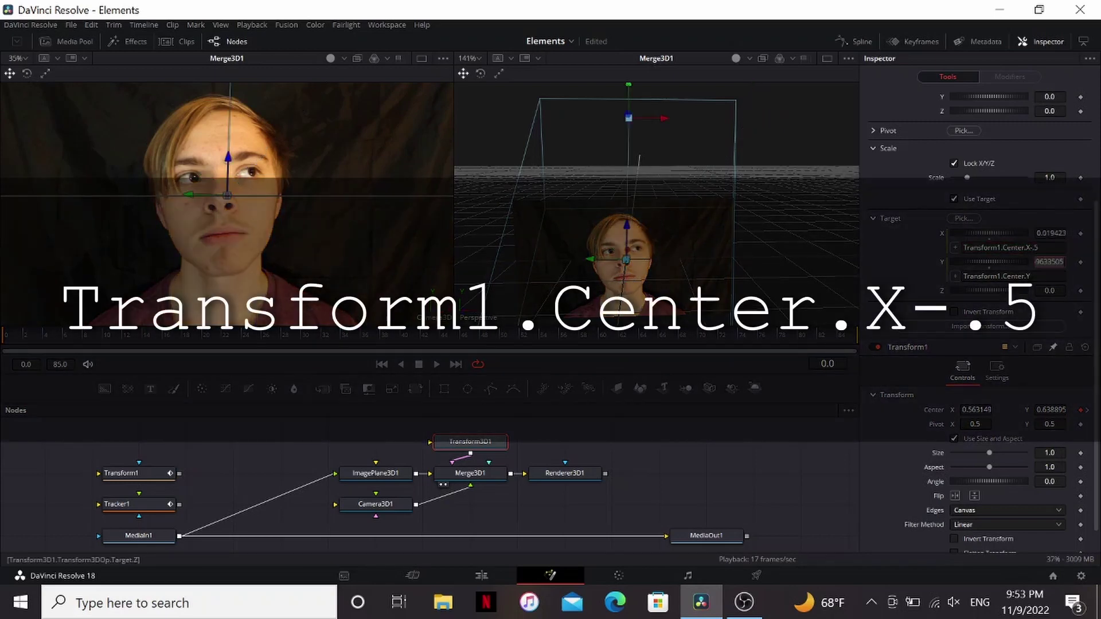
{"action": "left_click", "coordinate": [1033, 276]}
{"action": "type", "text": "-.5"}
{"action": "key", "text": "Return"}
{"action": "key", "text": "space"}
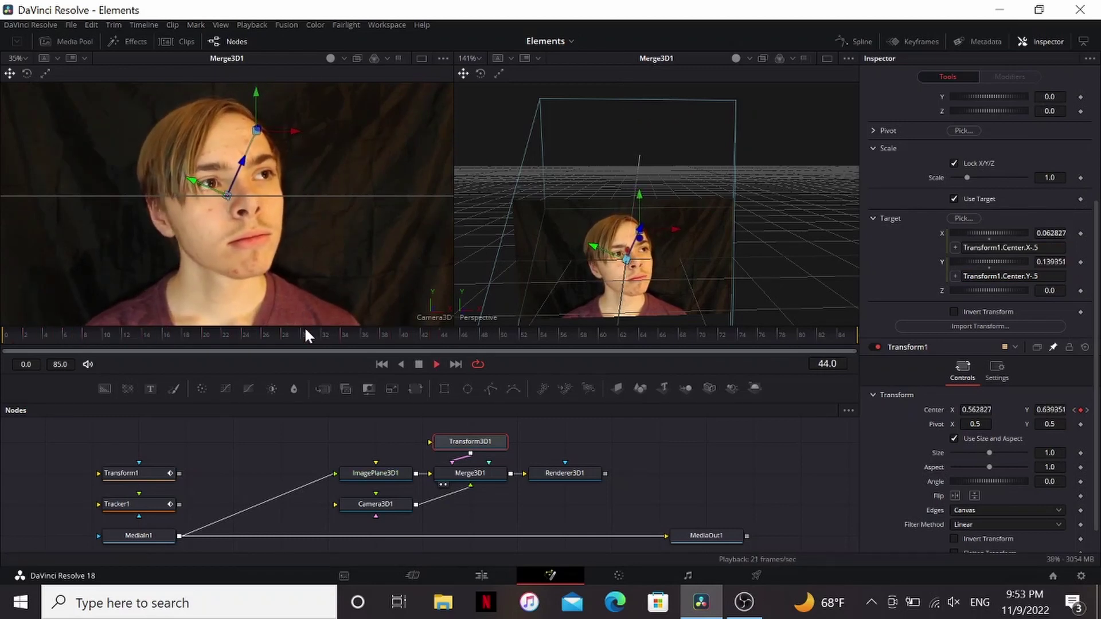
{"action": "key", "text": "space"}
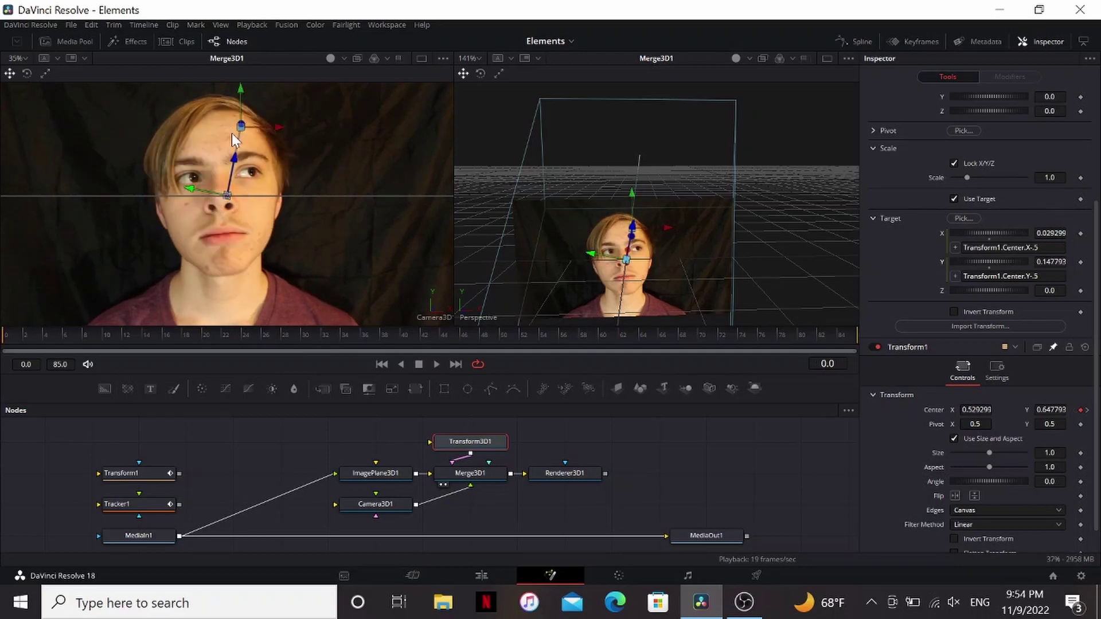
- Extend the Target Y expression to Transform1.Center.Y-.5*(9/16) and play the clip
{"action": "left_click", "coordinate": [1040, 276]}
{"action": "type", "text": "*"}
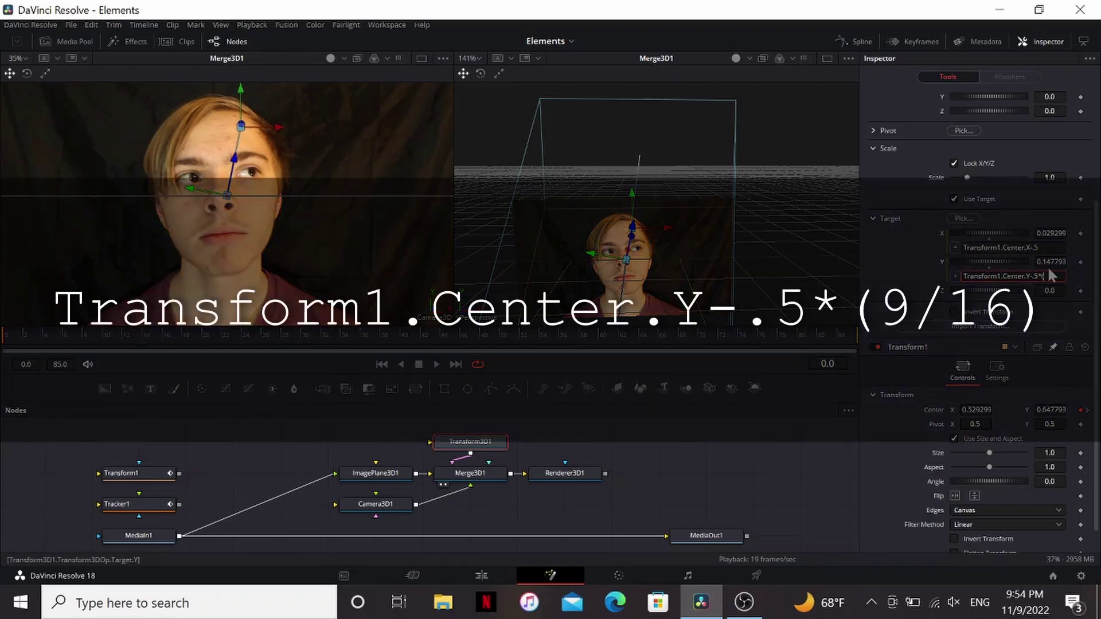
{"action": "type", "text": "(9/16)"}
{"action": "key", "text": "Return"}
{"action": "key", "text": "space"}
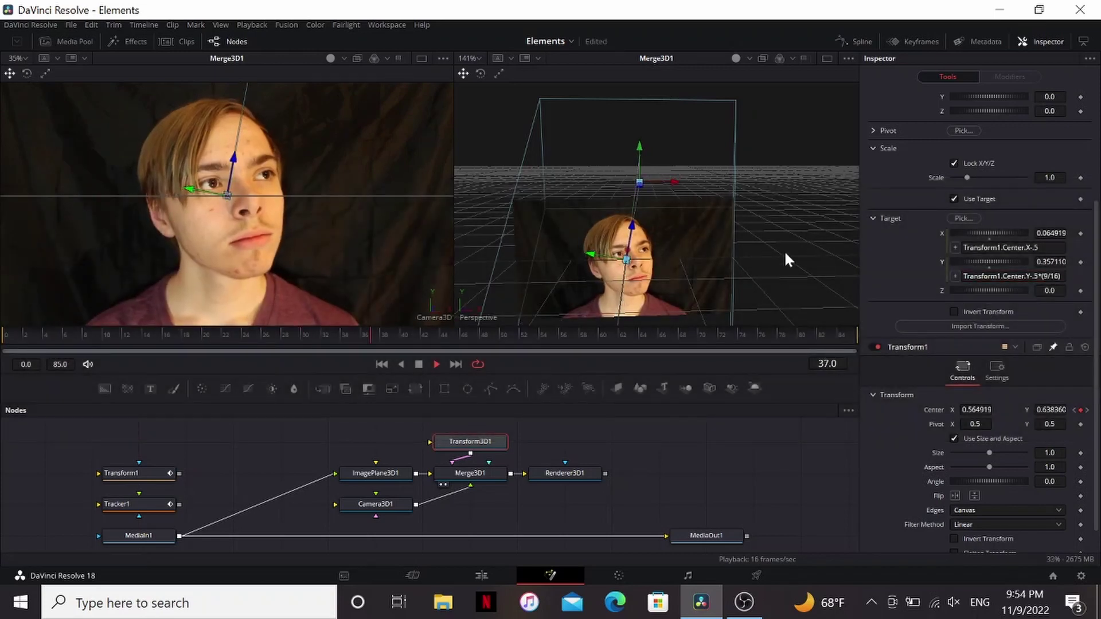
- Offset the Target Y expression by -.28 so it reads Transform1.Center.Y-.5*(9/16)-.28, and play back the result
{"action": "left_click", "coordinate": [1061, 276]}
{"action": "type", "text": "-.28"}
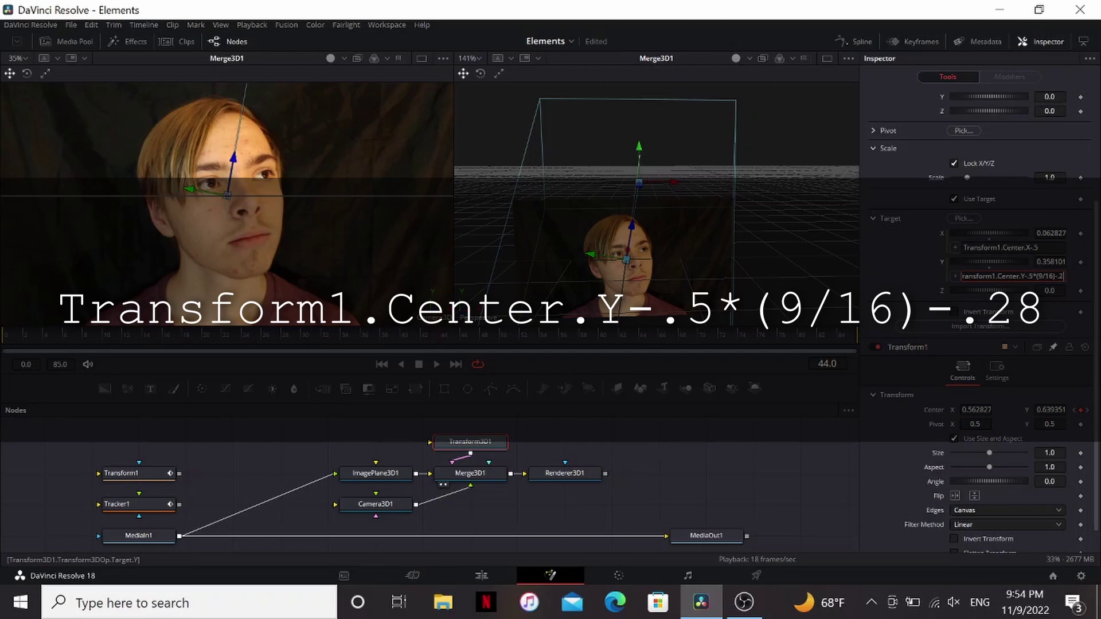
{"action": "key", "text": "Tab"}
{"action": "left_click", "coordinate": [889, 266]}
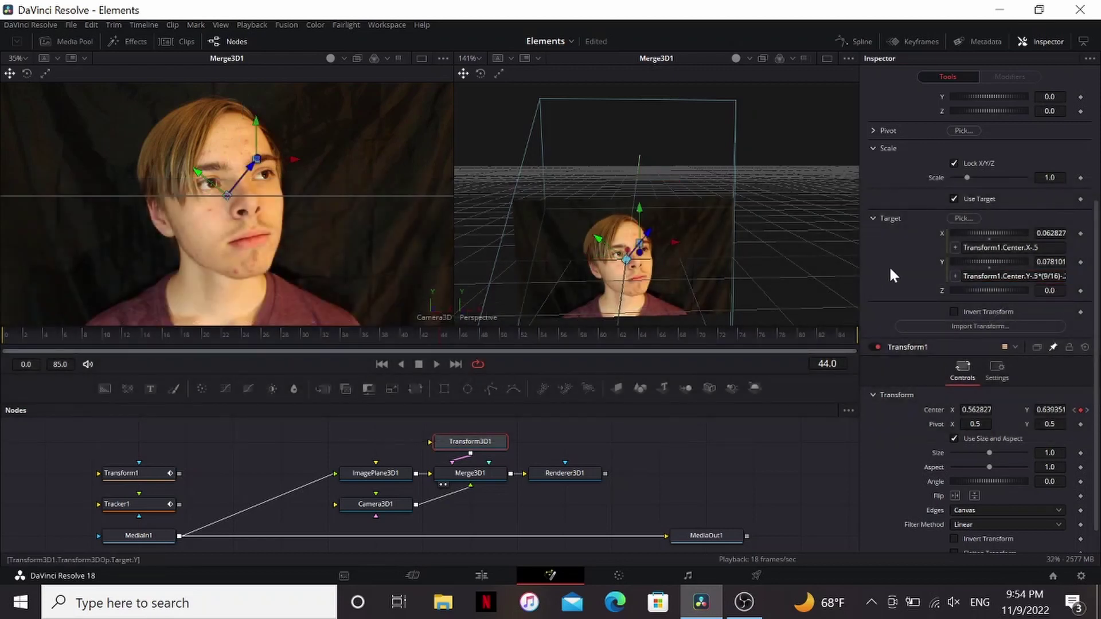
{"action": "key", "text": "space"}
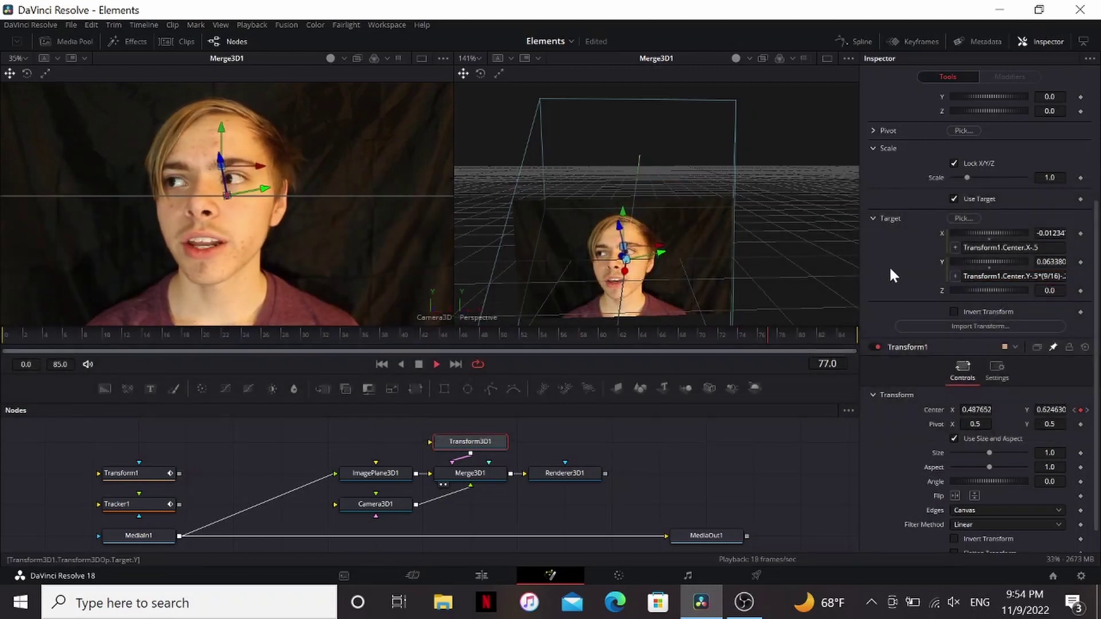
{"action": "key", "text": "space"}
- Delete ImagePlane3D1 and connect MediaIn1 to Camera3D1's image input
{"action": "left_click", "coordinate": [377, 475]}
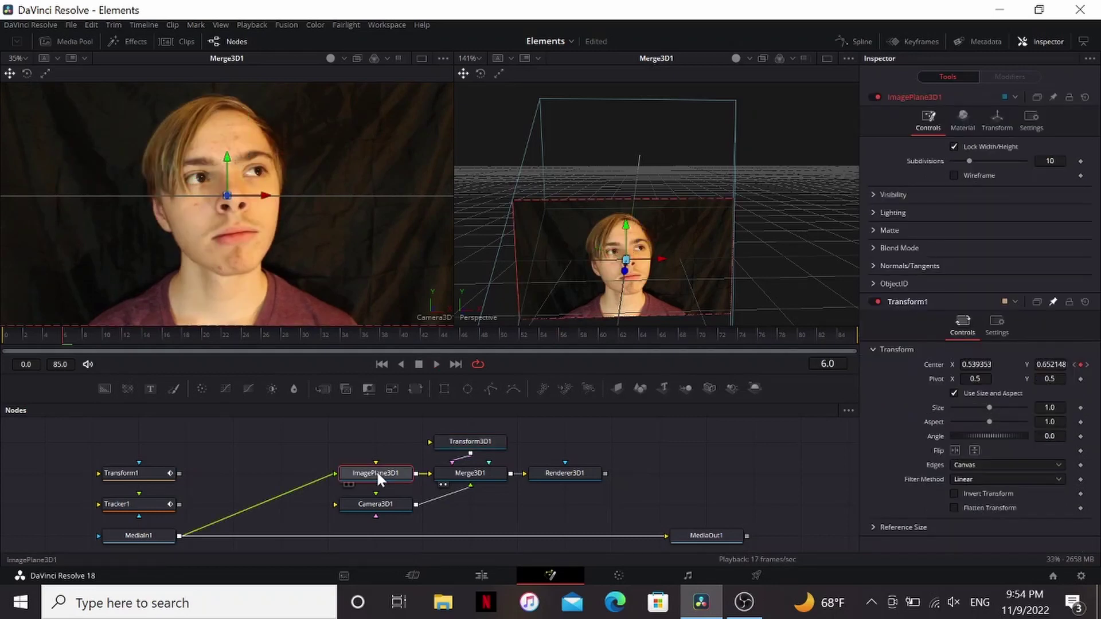
{"action": "key", "text": "Delete"}
{"action": "left_click_drag", "start_coordinate": [179, 536], "coordinate": [462, 505]}
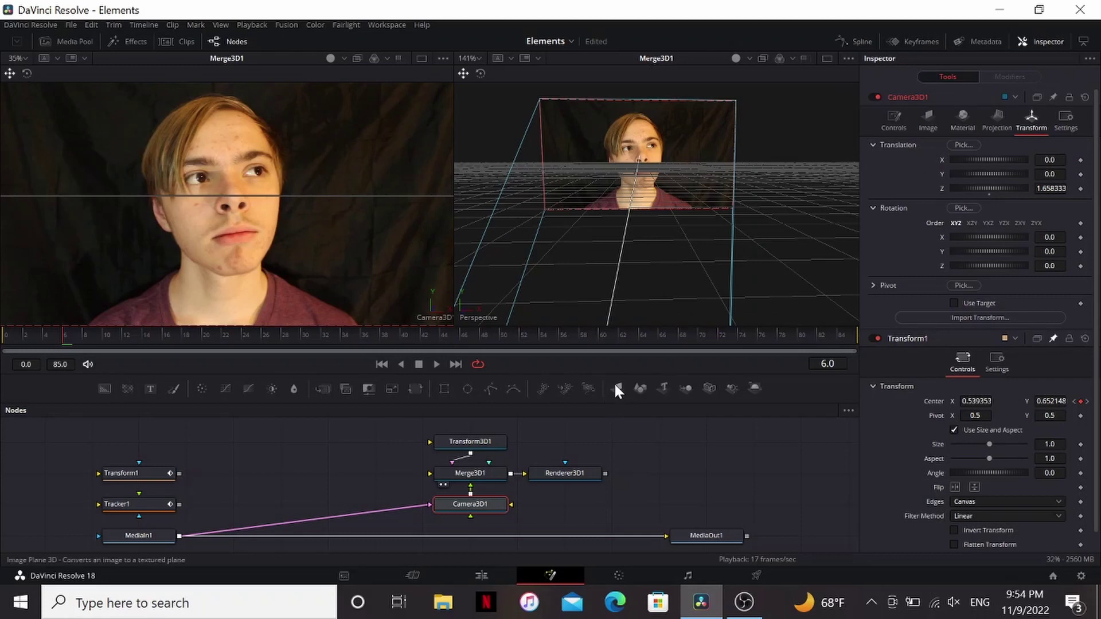
- Add an Image Plane 3D feeding Transform3D1, turn on its wireframe display, and play the clip
{"action": "left_click_drag", "start_coordinate": [616, 386], "coordinate": [476, 438]}
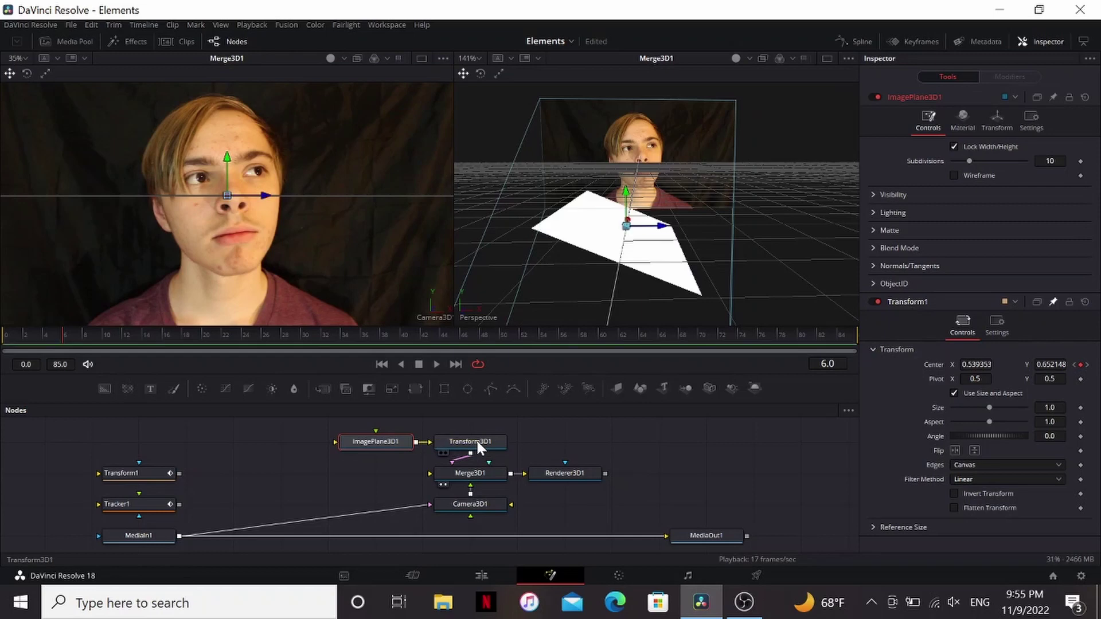
{"action": "left_click", "coordinate": [953, 176]}
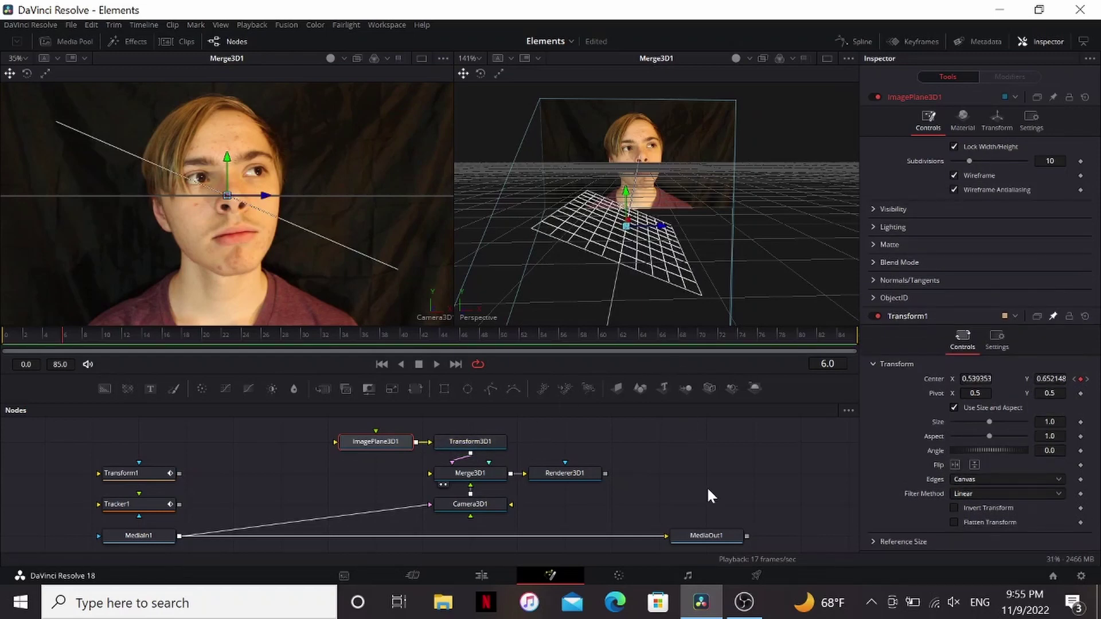
{"action": "key", "text": "space"}
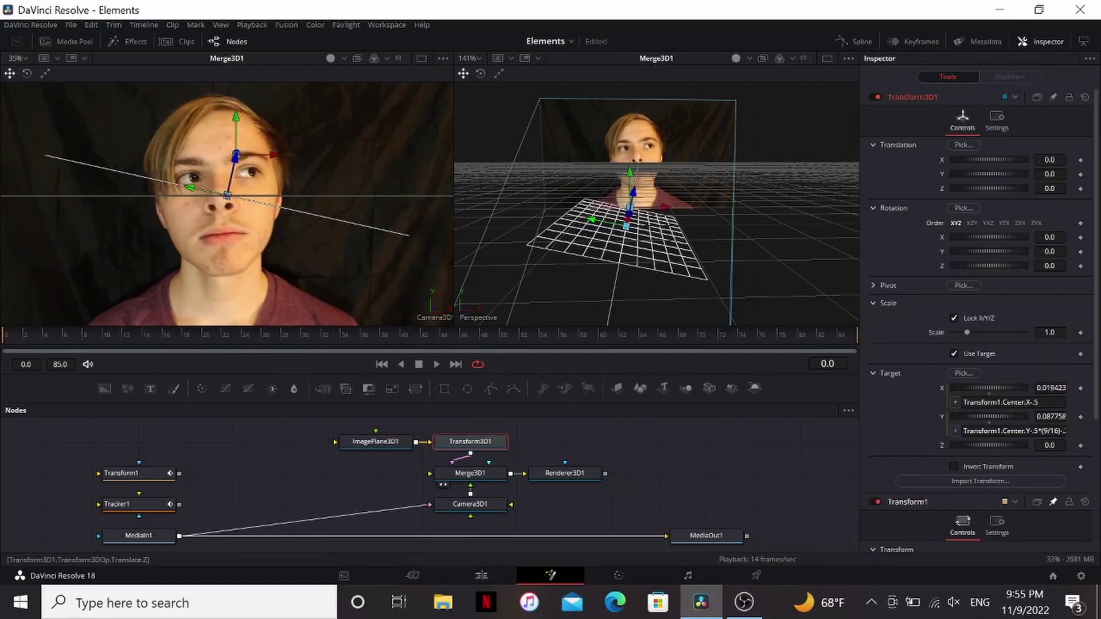
- Add a Rectangle mask over the MediaIn1 footage, move it onto the face and narrow it to the head's width
{"action": "left_click_drag", "start_coordinate": [1050, 188], "coordinate": [1043, 188]}
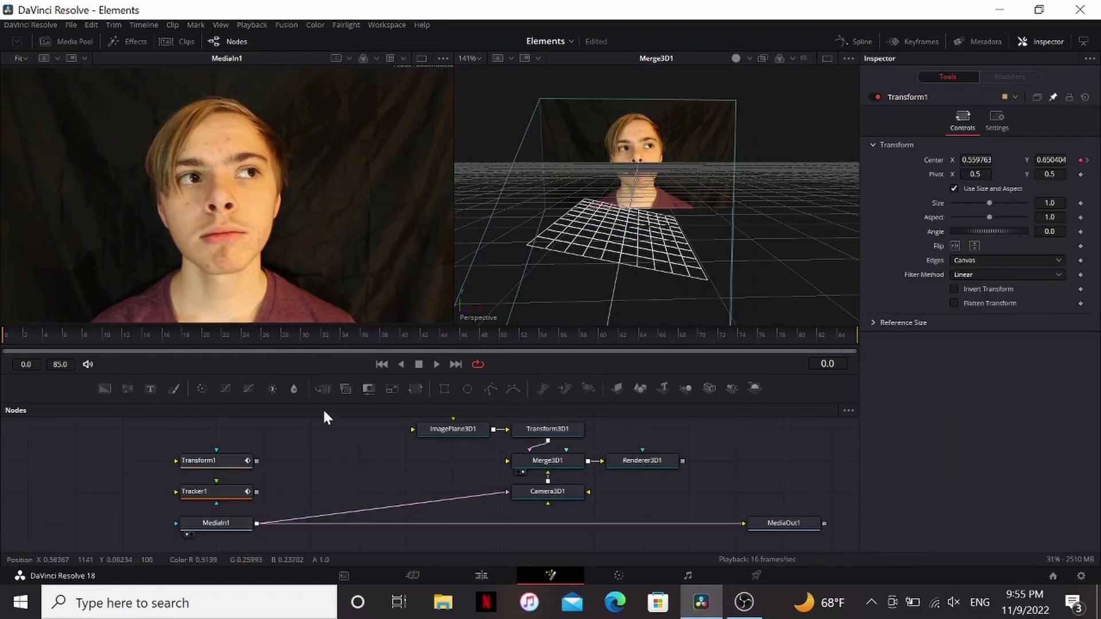
{"action": "left_click_drag", "start_coordinate": [445, 388], "coordinate": [121, 522]}
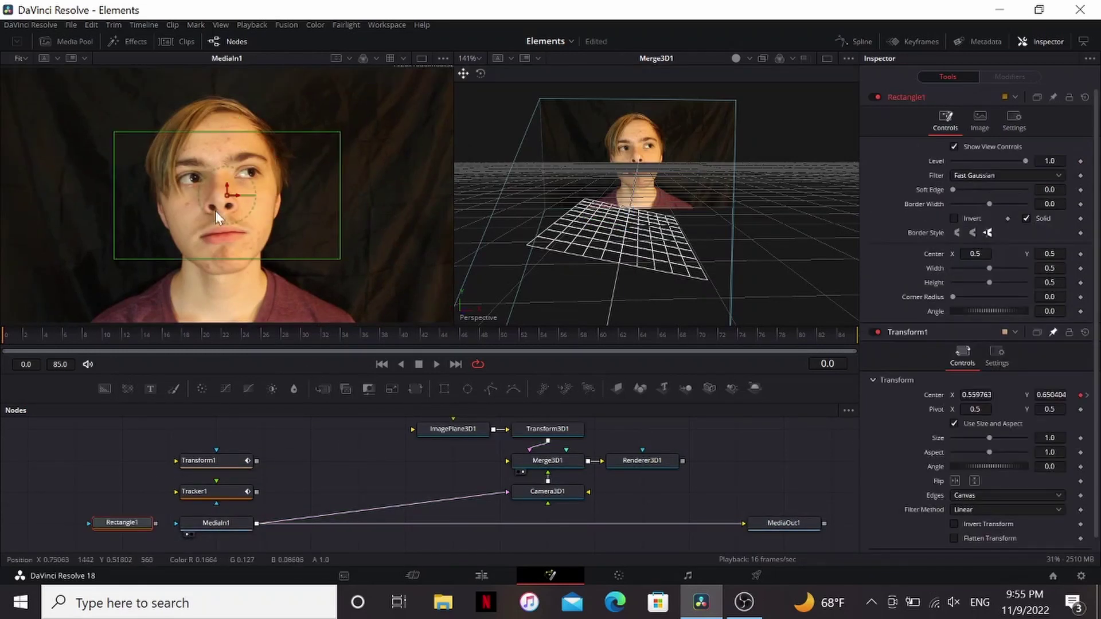
{"action": "left_click_drag", "start_coordinate": [228, 194], "coordinate": [221, 185]}
{"action": "left_click_drag", "start_coordinate": [335, 185], "coordinate": [281, 187]}
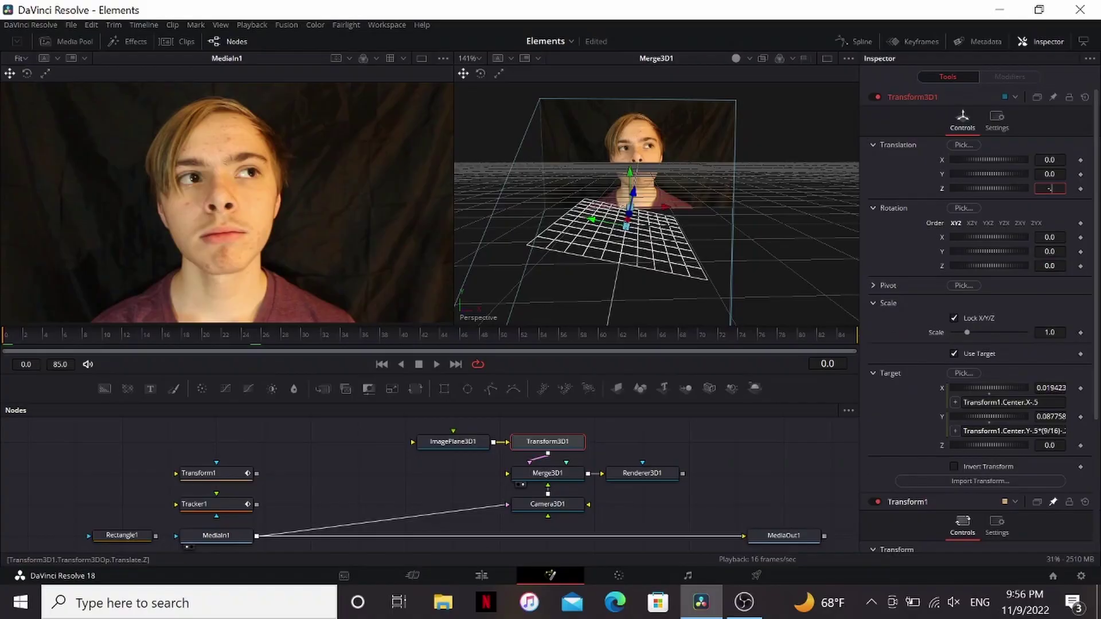
- Set Transform3D1's Z translation to -0.26 and return the playhead to frame 0
{"action": "type", "text": ".26"}
{"action": "key", "text": "Tab"}
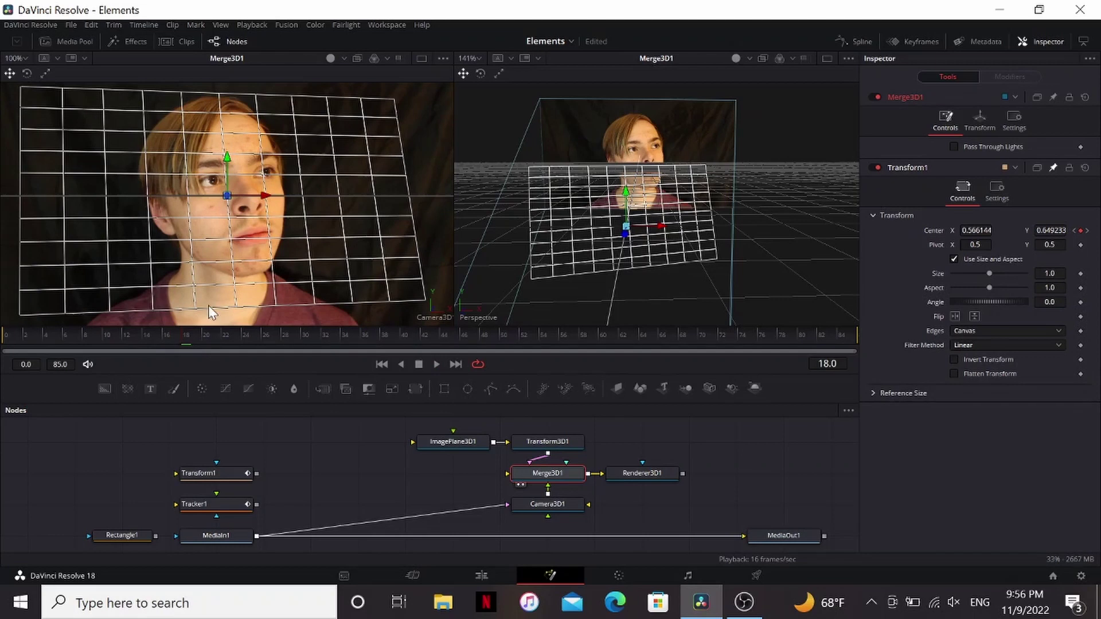
{"action": "left_click_drag", "start_coordinate": [187, 345], "coordinate": [4, 338]}
- Halve Transform3D1's Z translation to -0.13 and play the clip from the start
{"action": "left_click", "coordinate": [534, 442]}
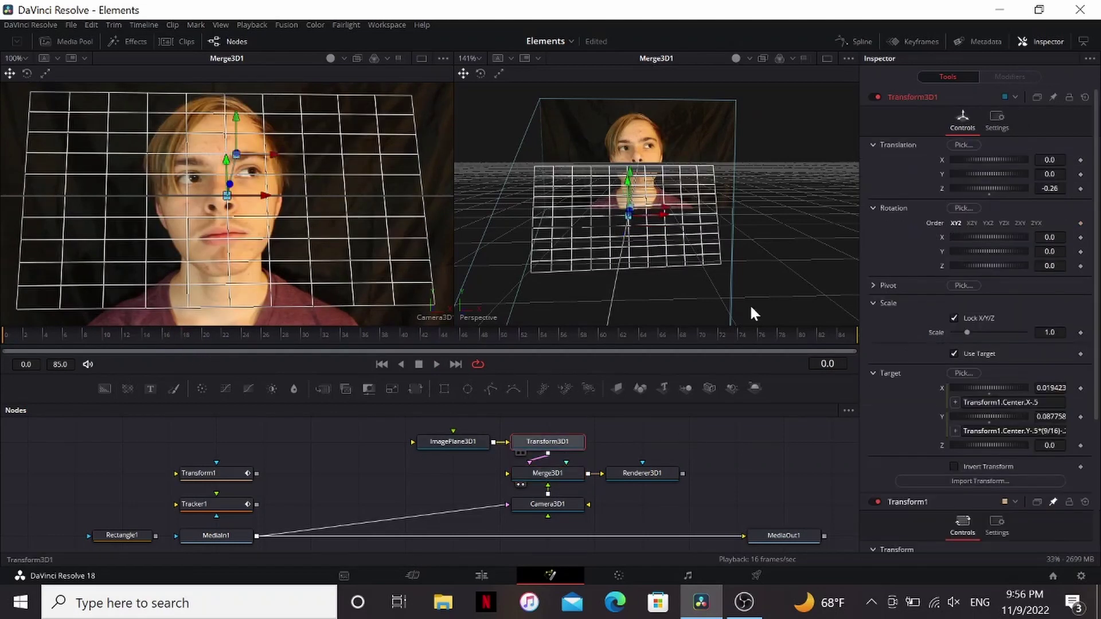
{"action": "left_click", "coordinate": [1050, 188]}
{"action": "type", "text": "/2"}
{"action": "left_click_drag", "start_coordinate": [280, 339], "coordinate": [5, 336]}
{"action": "key", "text": "space"}
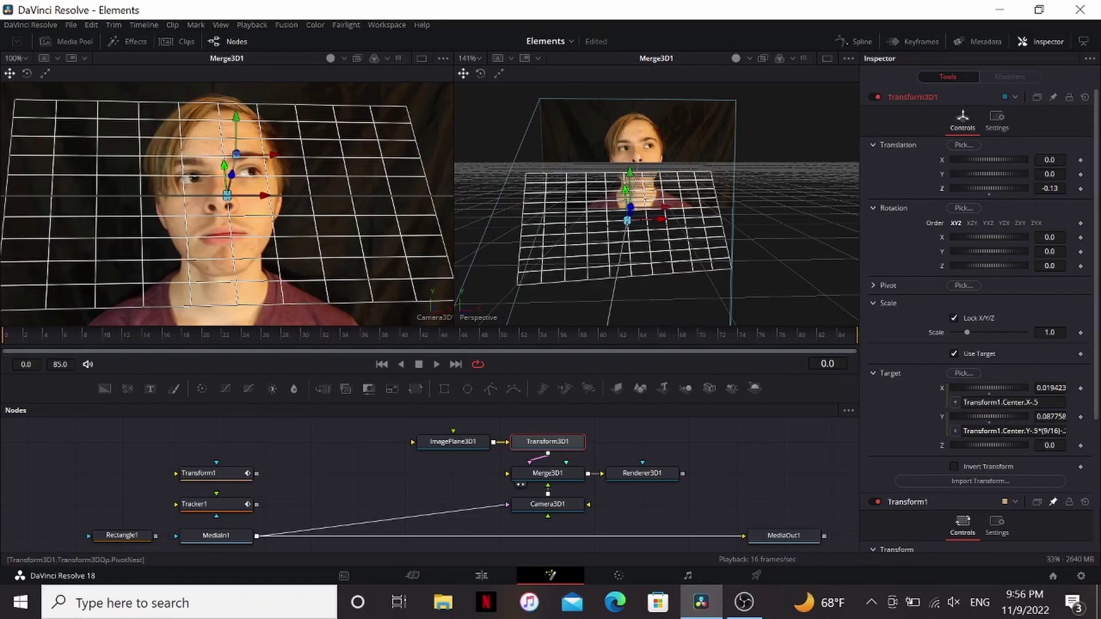
- Rotate Transform3D1 to 33.4 on X and -24.3 on Y, with the rotation order set to YXZ
{"action": "left_click_drag", "start_coordinate": [1049, 237], "coordinate": [984, 251]}
{"action": "left_click", "coordinate": [988, 222]}
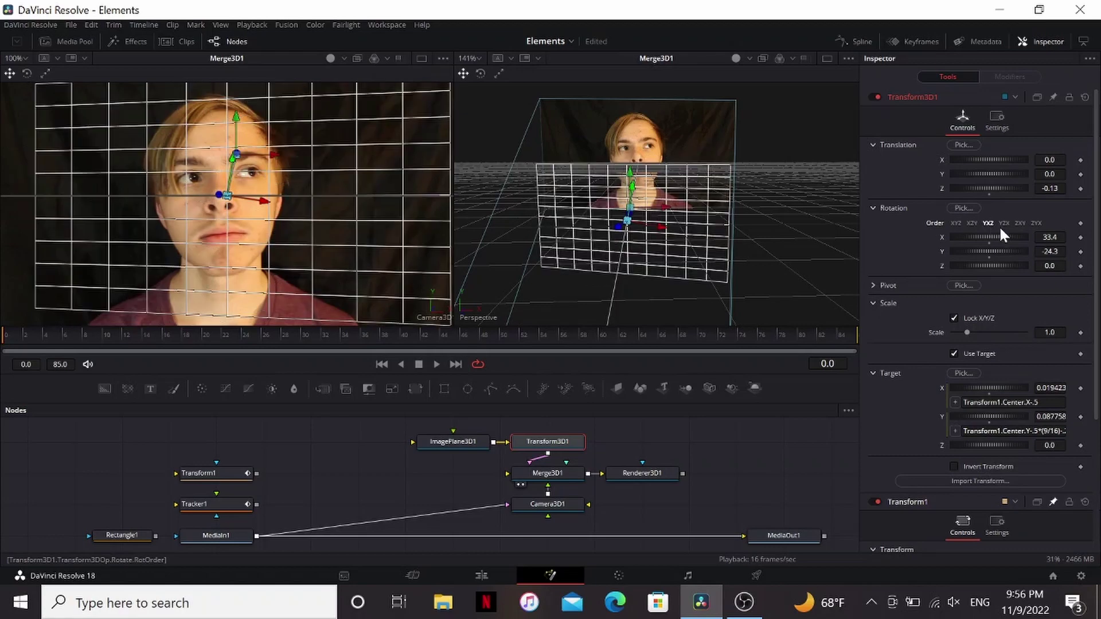
- Rotate ImagePlane3D1 to 54.8 on Y, move it beside the face to about X 0.087 and Z 0.386, and play the clip
{"action": "left_click", "coordinate": [453, 442]}
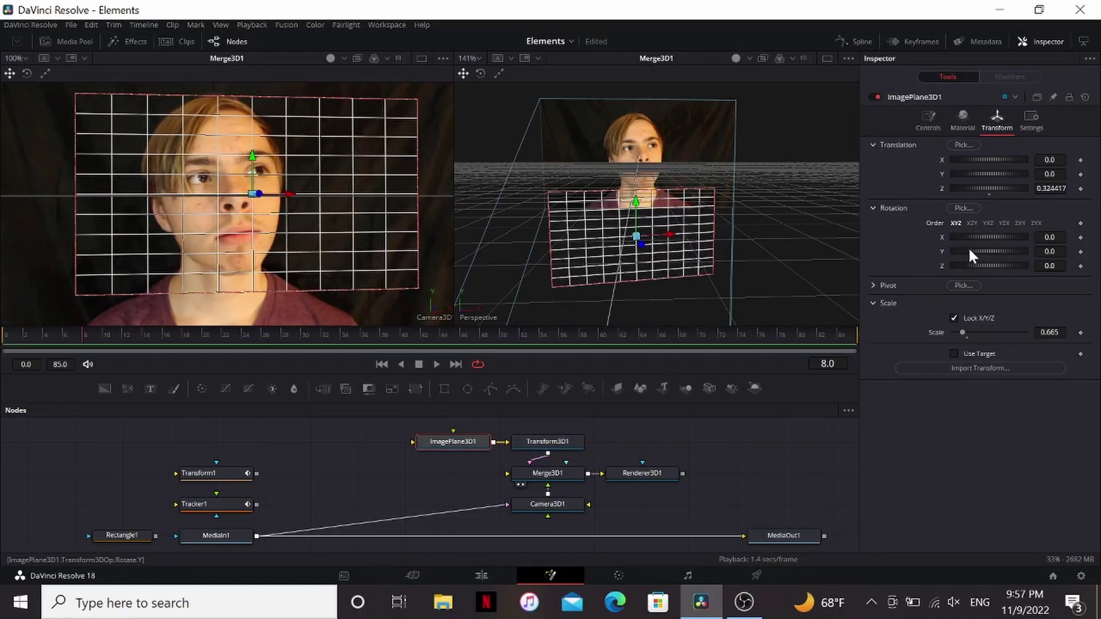
{"action": "left_click_drag", "start_coordinate": [970, 251], "coordinate": [981, 251]}
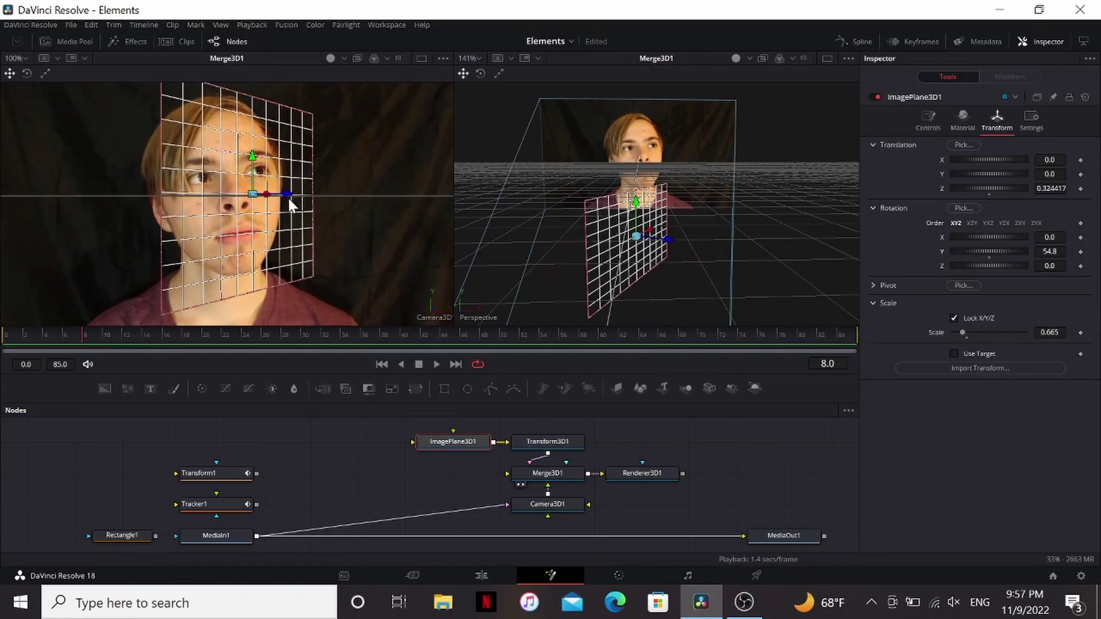
{"action": "left_click_drag", "start_coordinate": [286, 195], "coordinate": [339, 202]}
{"action": "key", "text": "space"}
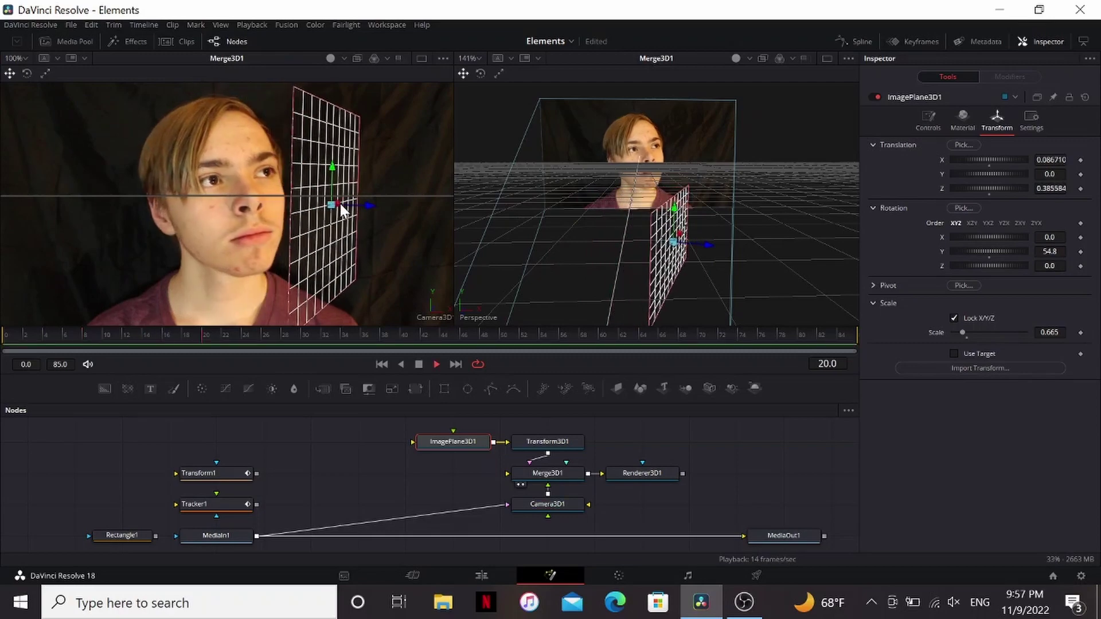